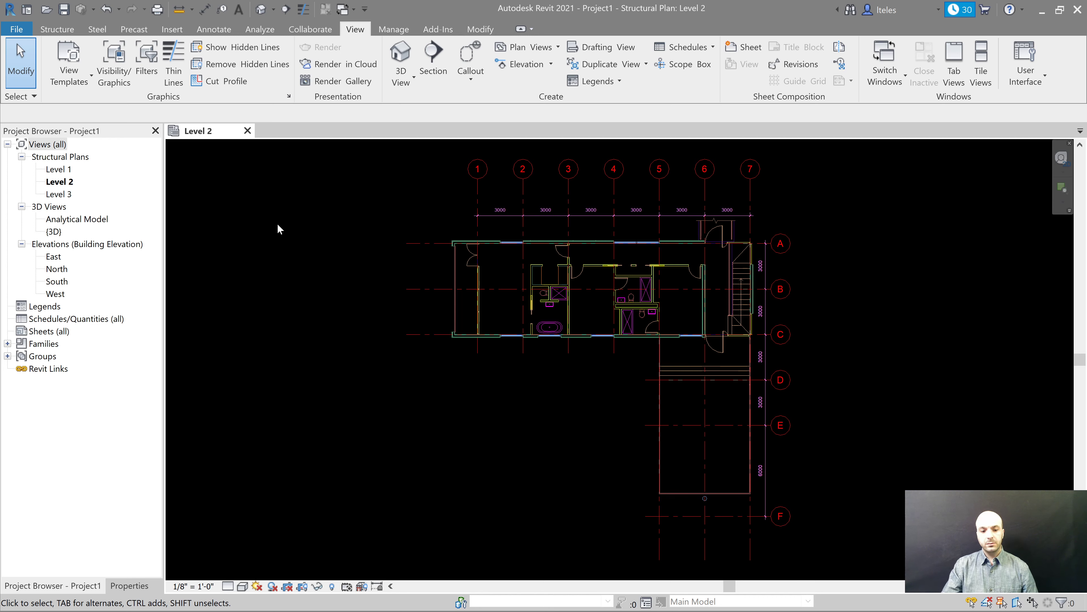
- Open the default 3D view and examine the imported floor plans in relation to the level lines
key("3")
key("d")
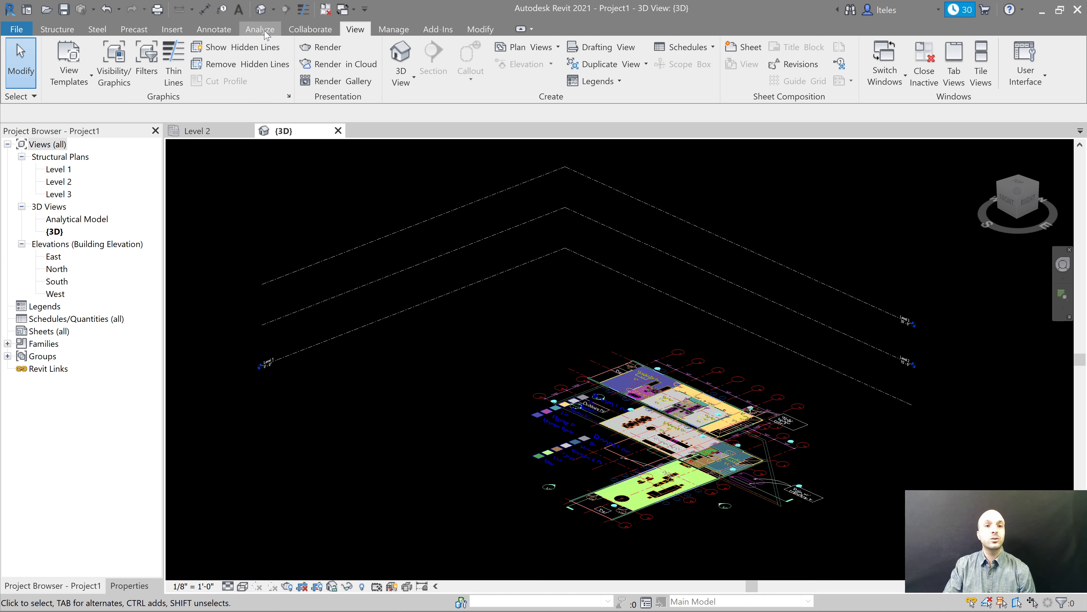
left_click(261, 11)
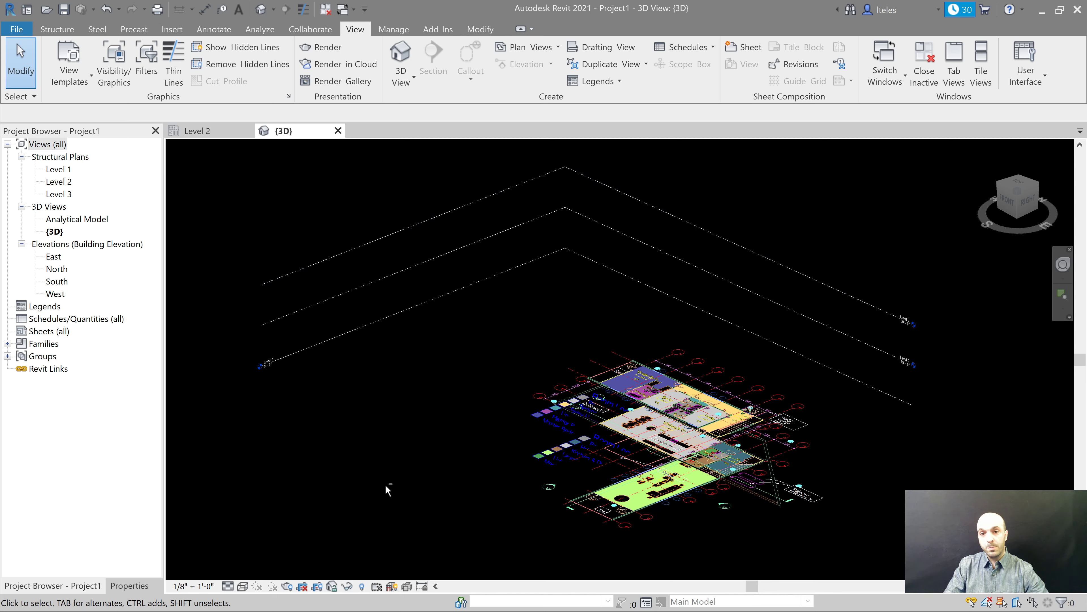
middle_click_drag(386, 486, 394, 495, "shift")
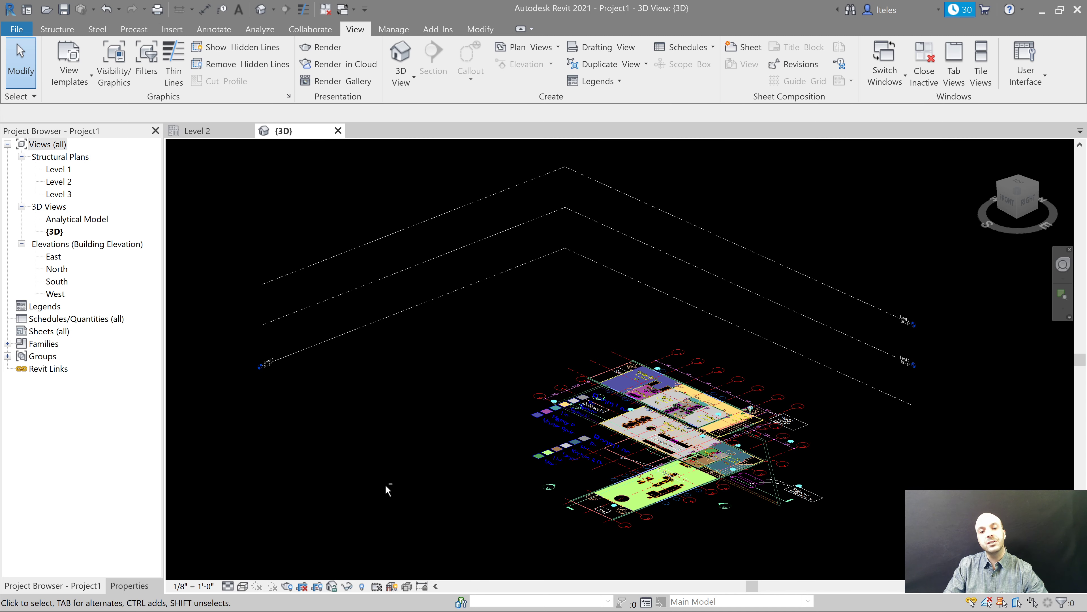
middle_click_drag(394, 494, 412, 472, "shift")
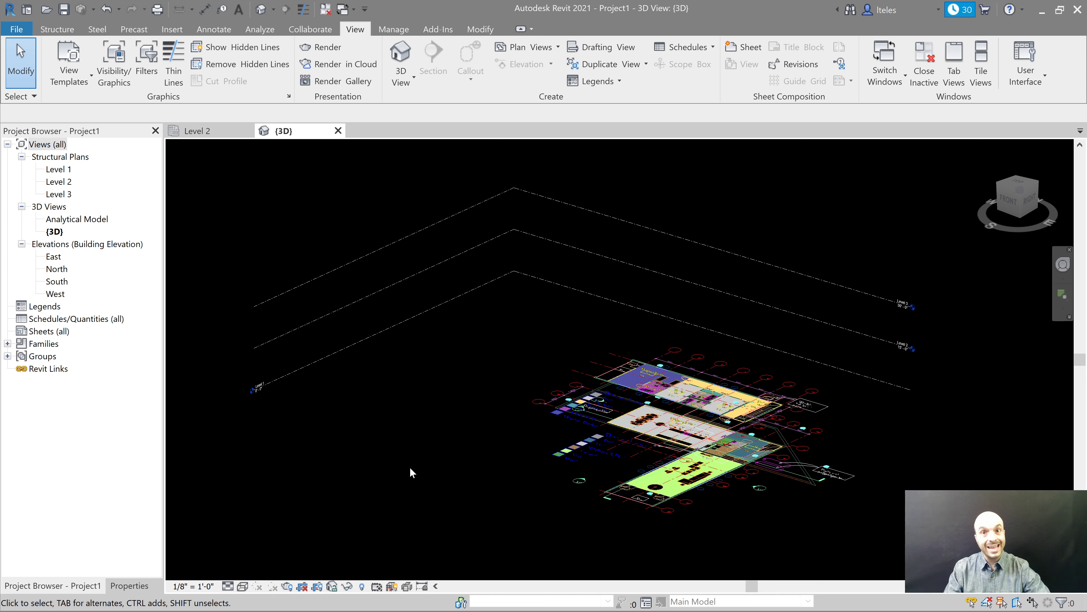
scroll(824, 411, "up", 5)
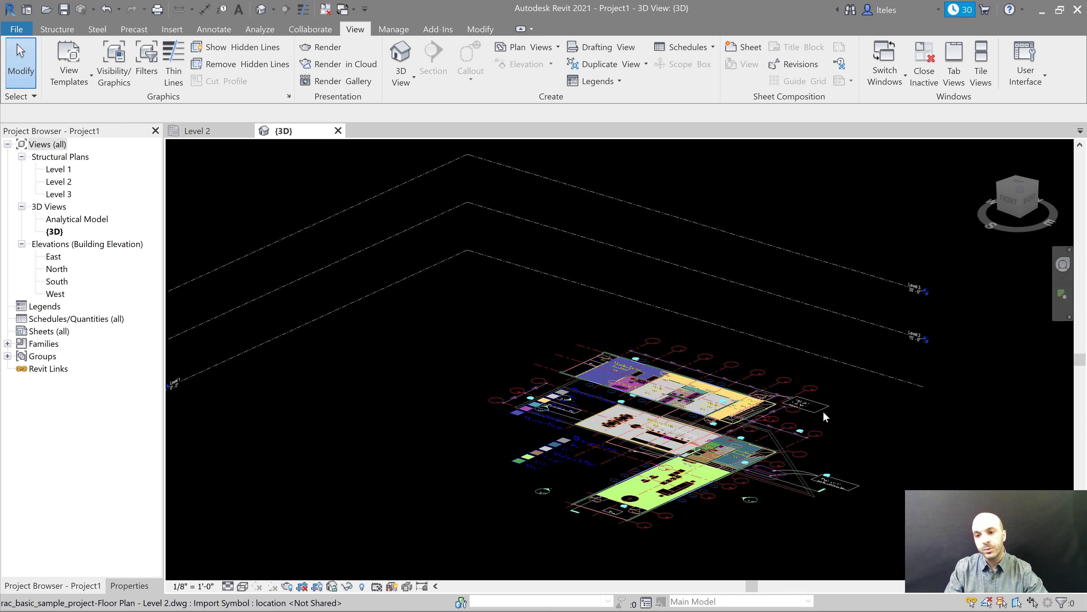
scroll(824, 413, "up", 2)
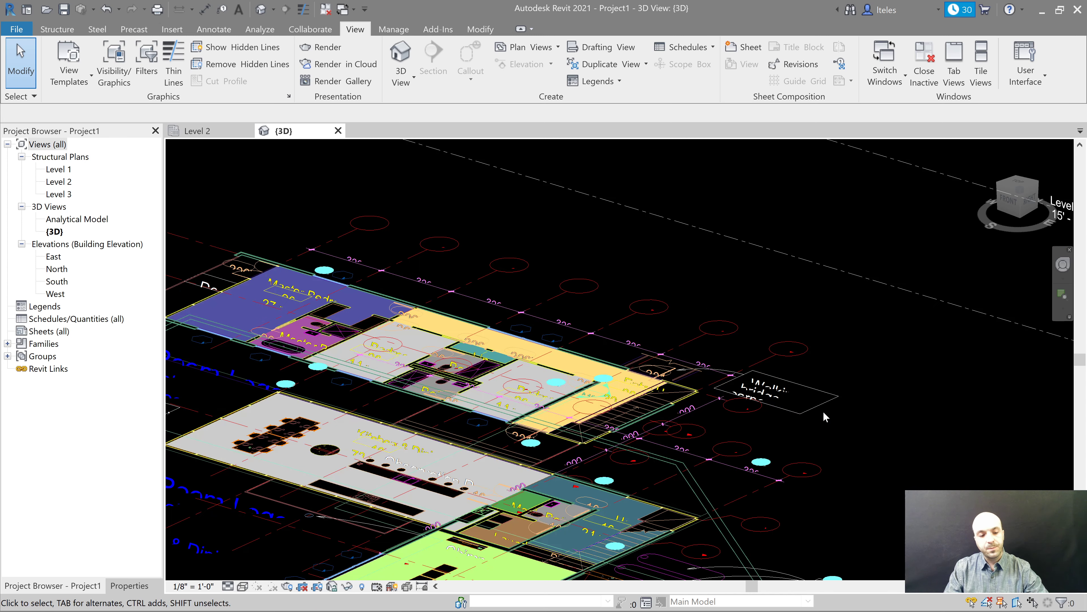
scroll(852, 420, "down", 4)
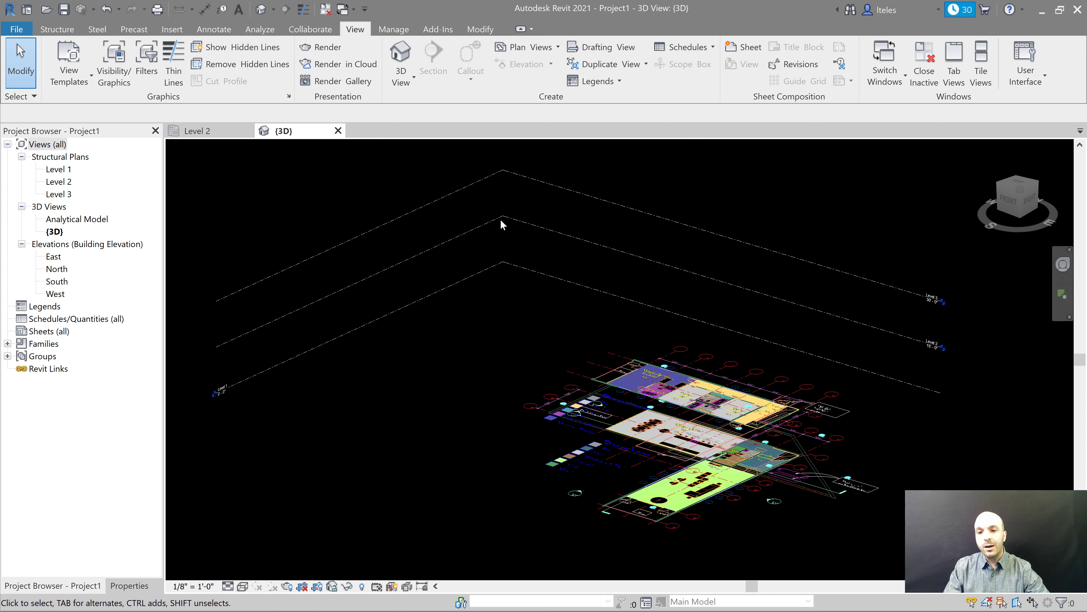
middle_click_drag(829, 218, 817, 220, "shift")
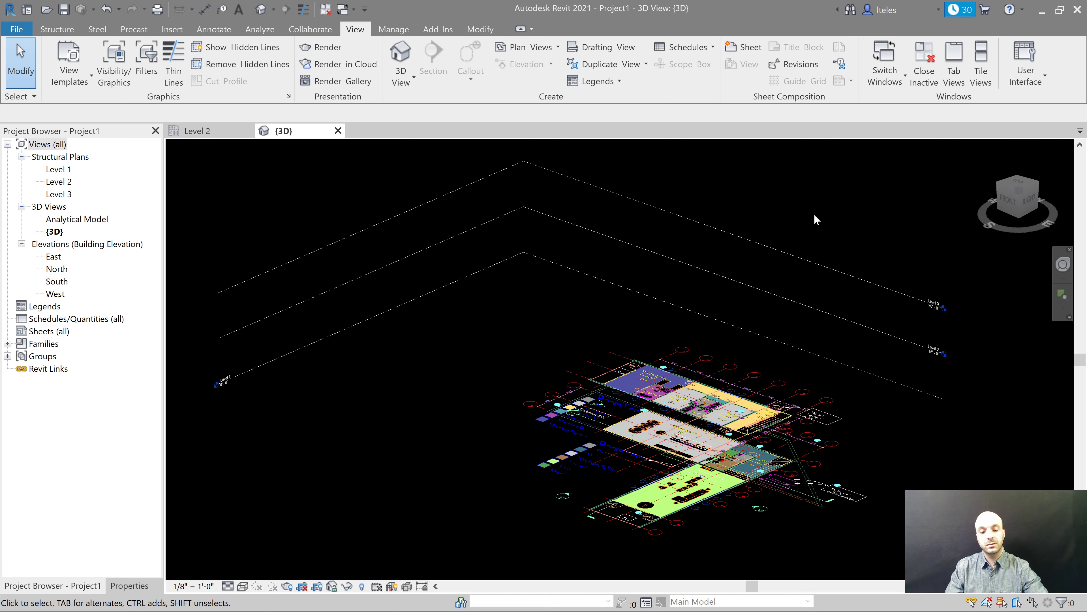
- Turn off the display of all imported categories in the 3D view and fit the remaining levels to the view
key("v")
key("v")
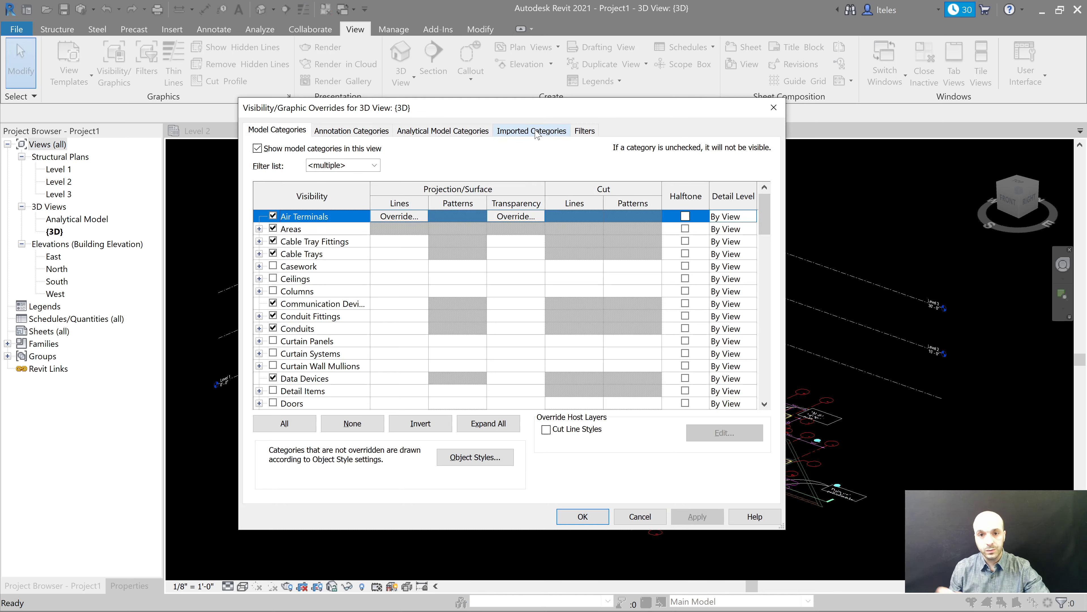
left_click(536, 136)
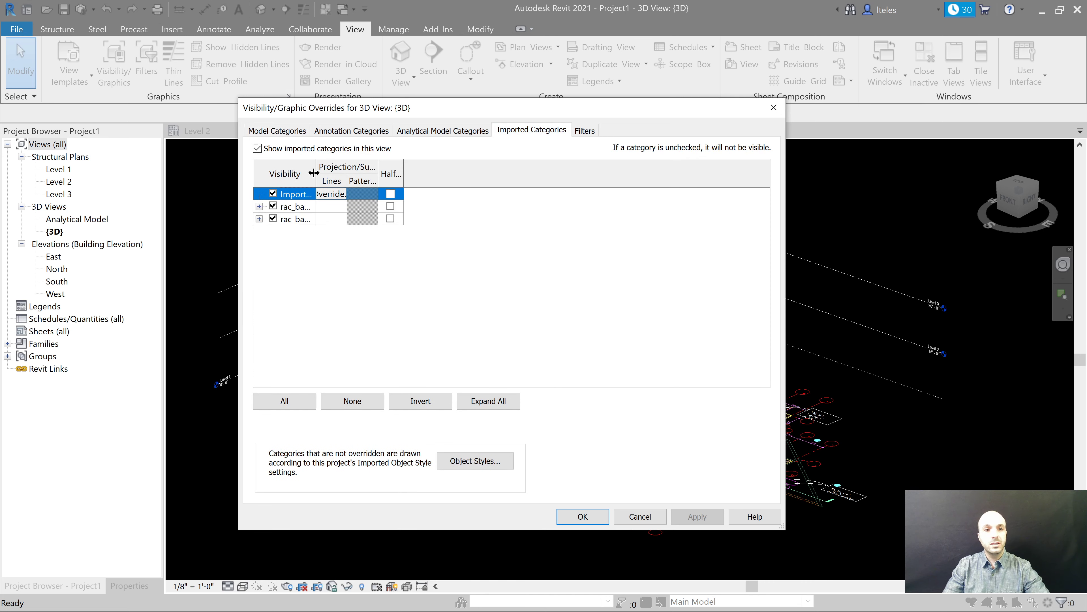
left_click(266, 149)
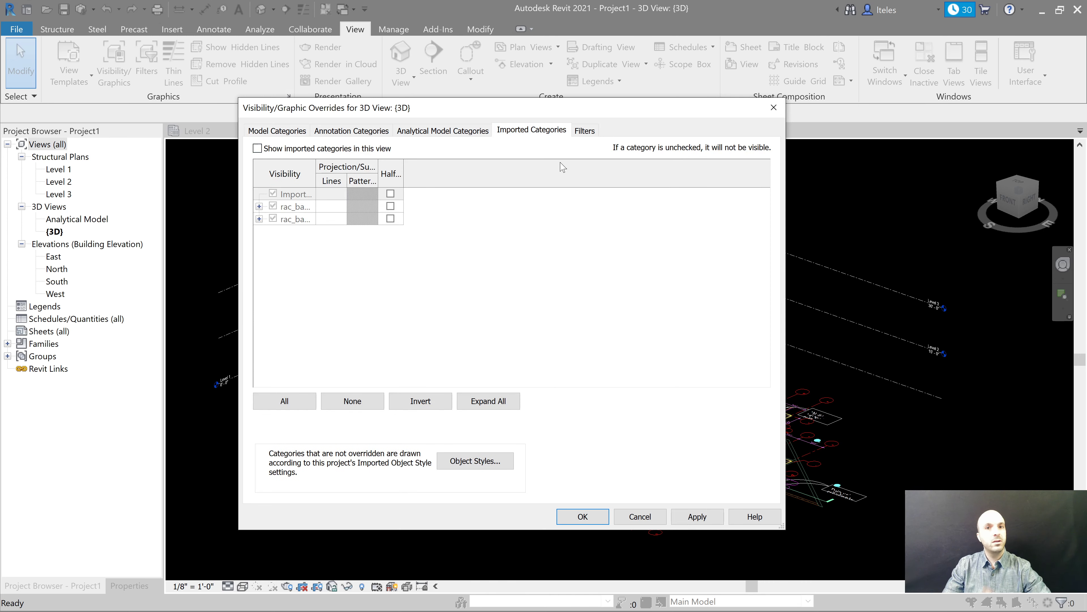
left_click(597, 519)
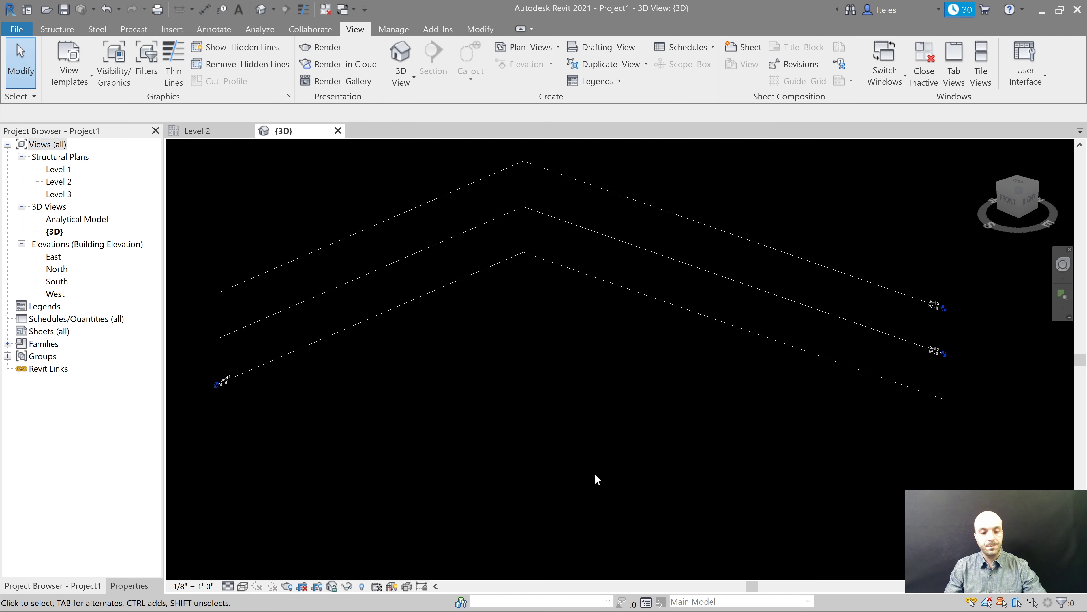
key("z")
key("f")
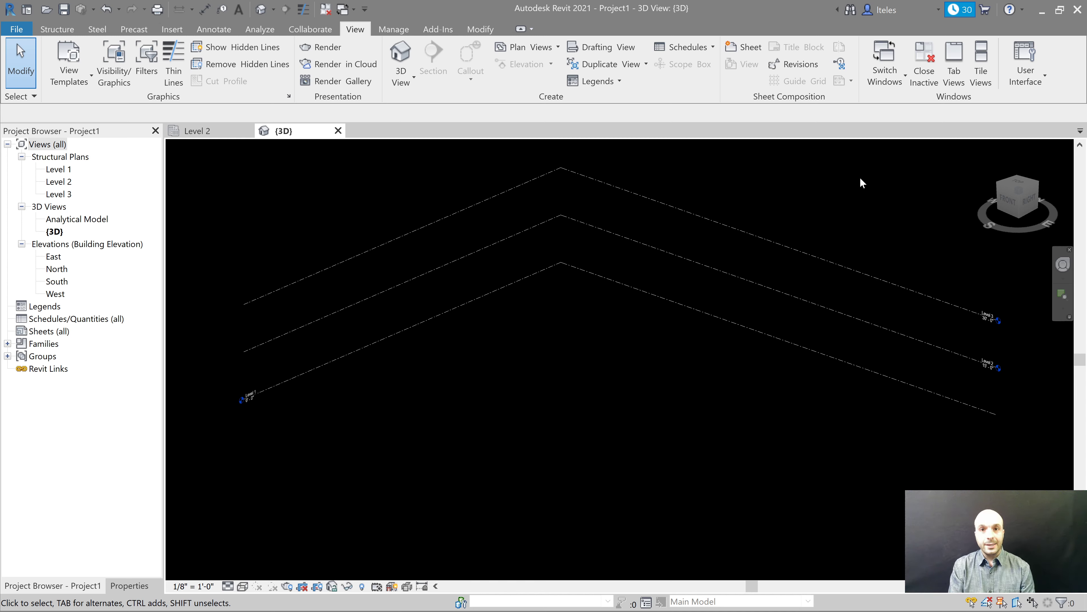
- Open the Level 1 structural plan and examine the imported drawing's numbered and lettered grid lines, their spacing dimensions and the room layout
double_click(59, 171)
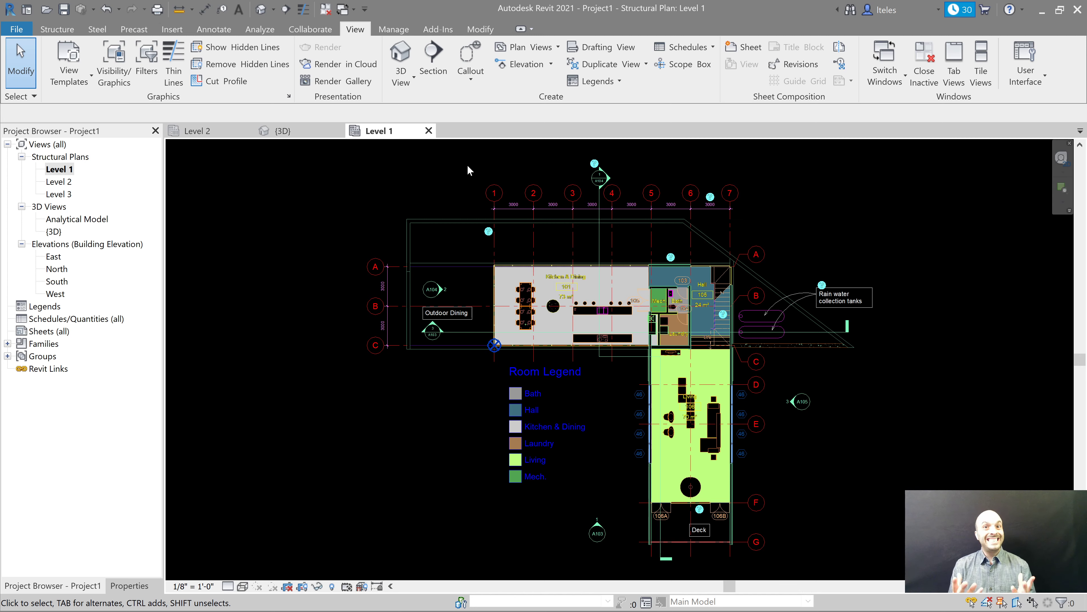
left_click(68, 29)
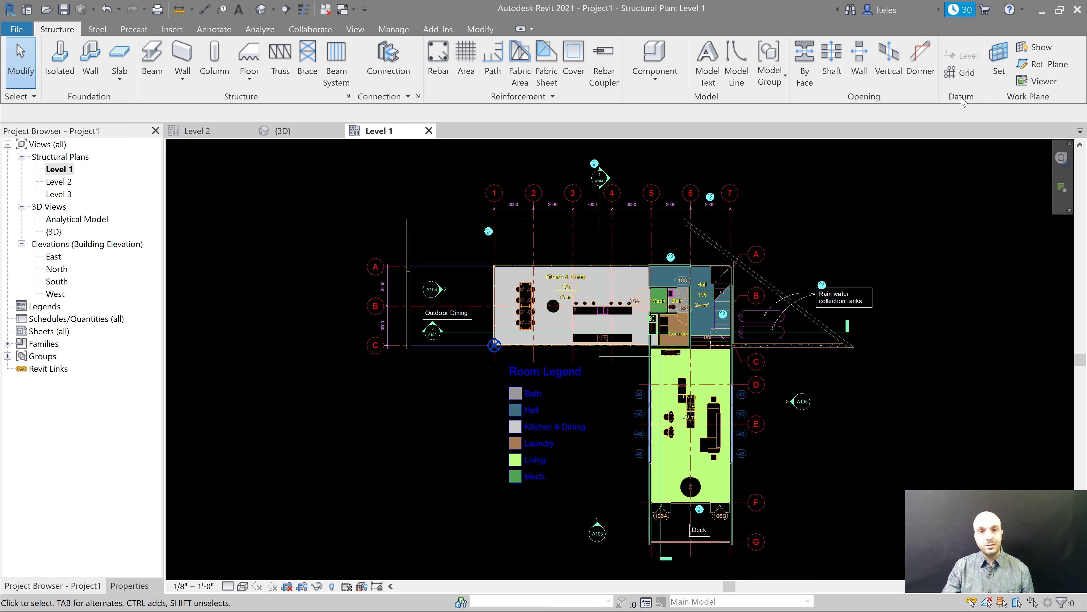
scroll(445, 250, "up", 1)
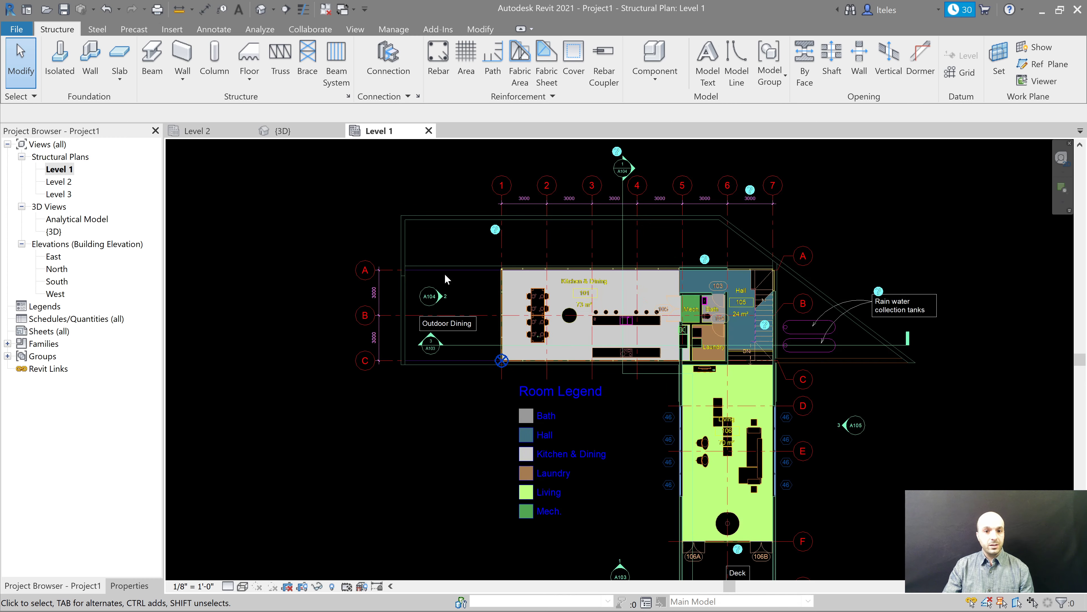
scroll(445, 276, "up", 5)
middle_click_drag(536, 322, 520, 412)
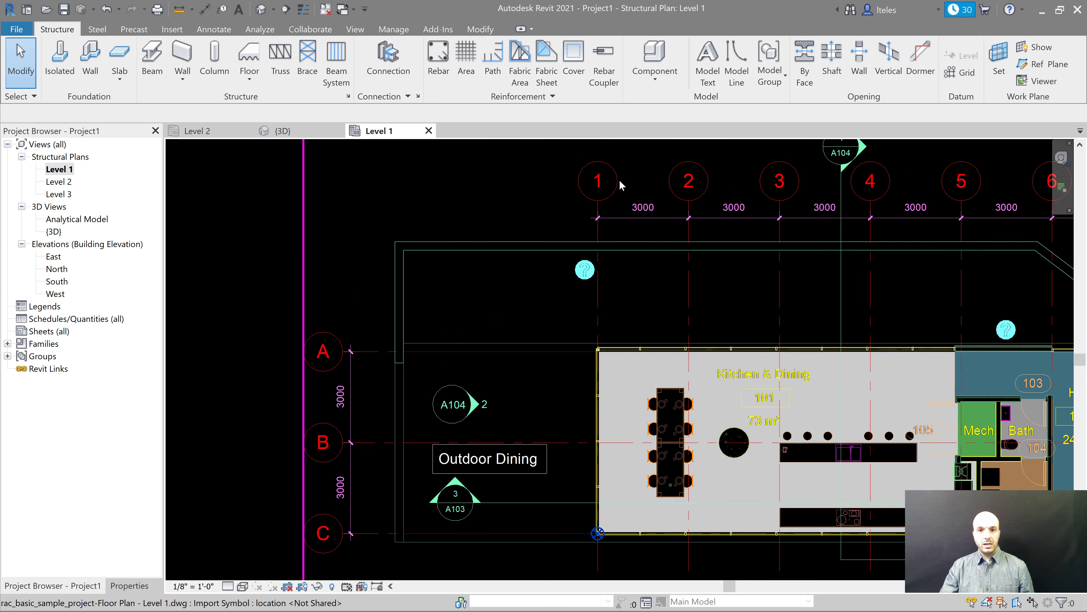
middle_click_drag(624, 183, 633, 169)
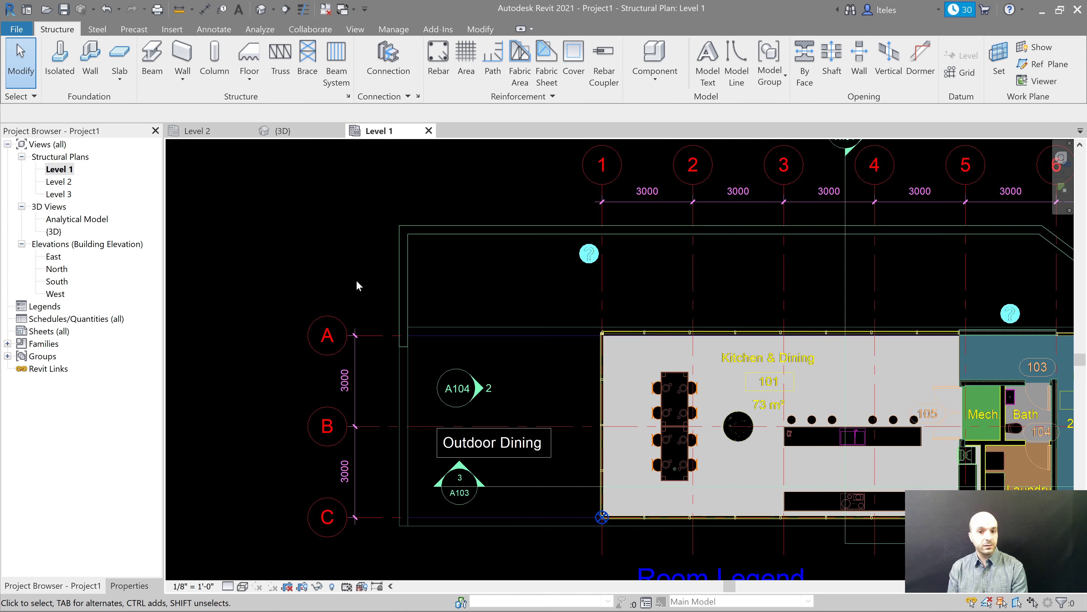
middle_click_drag(449, 557, 445, 534)
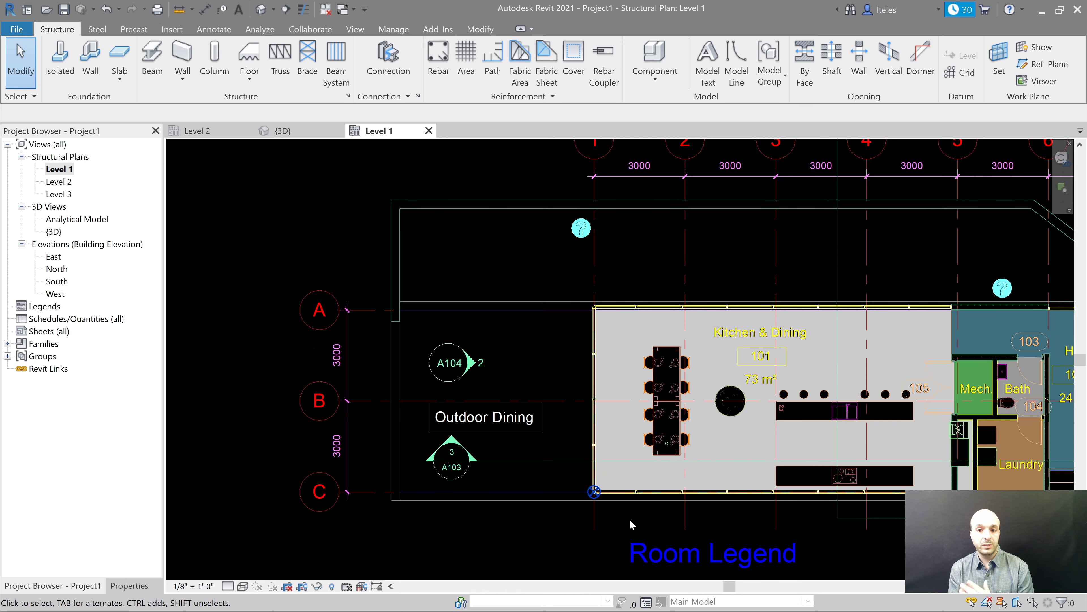
middle_click_drag(707, 532, 639, 534)
scroll(250, 407, "down", 1)
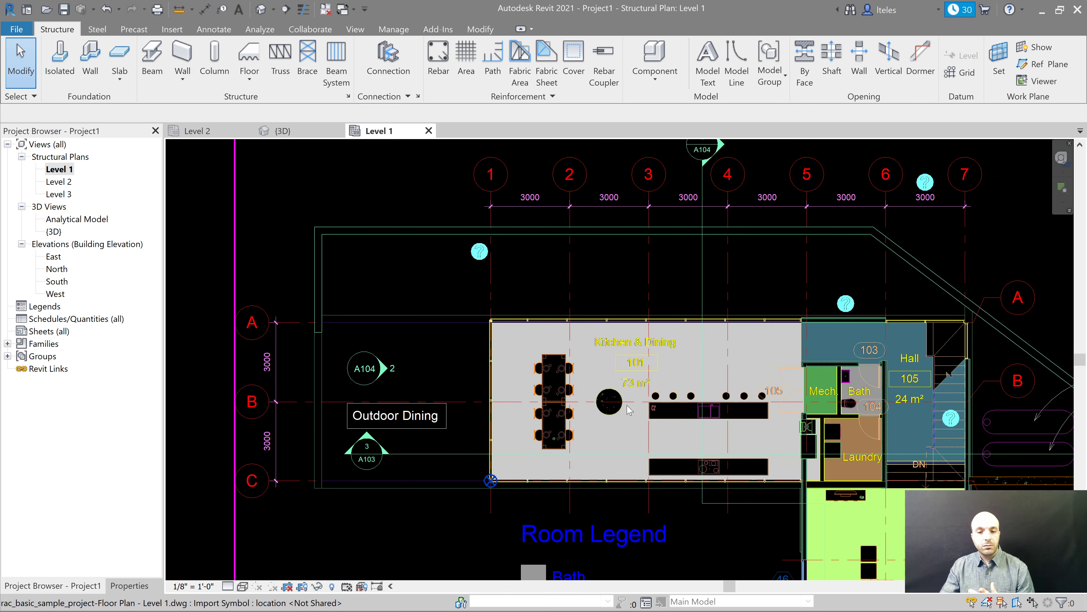
scroll(617, 405, "up", 3)
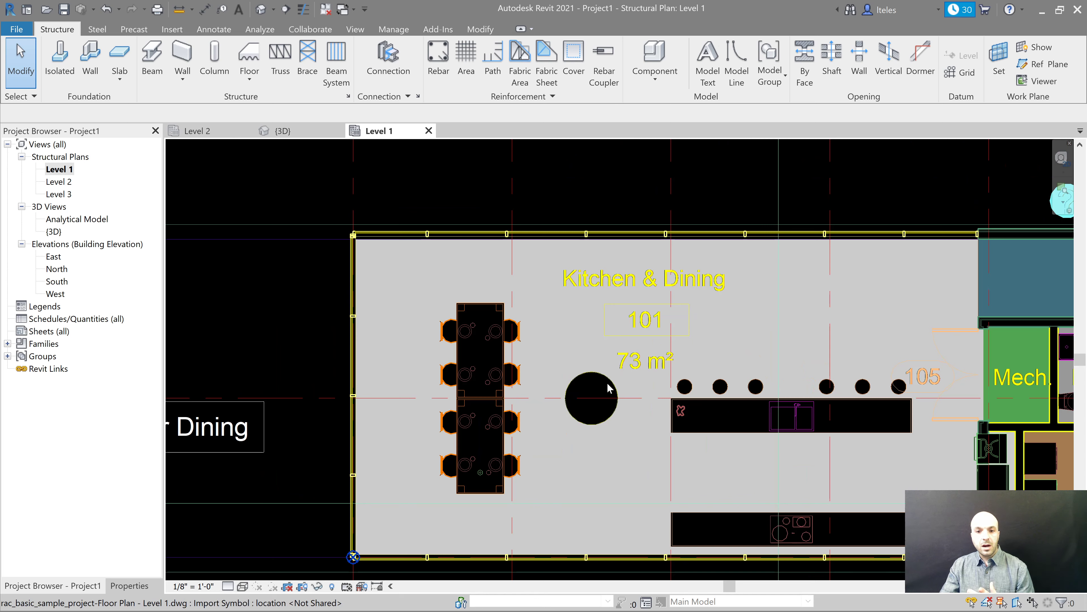
middle_click_drag(249, 351, 240, 350)
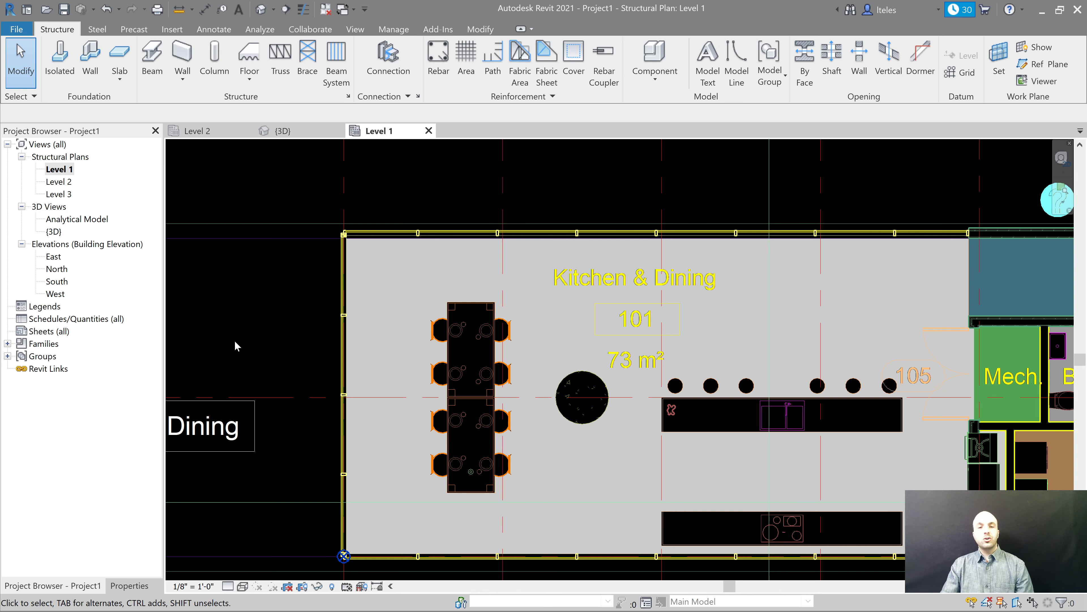
scroll(237, 346, "down", 1)
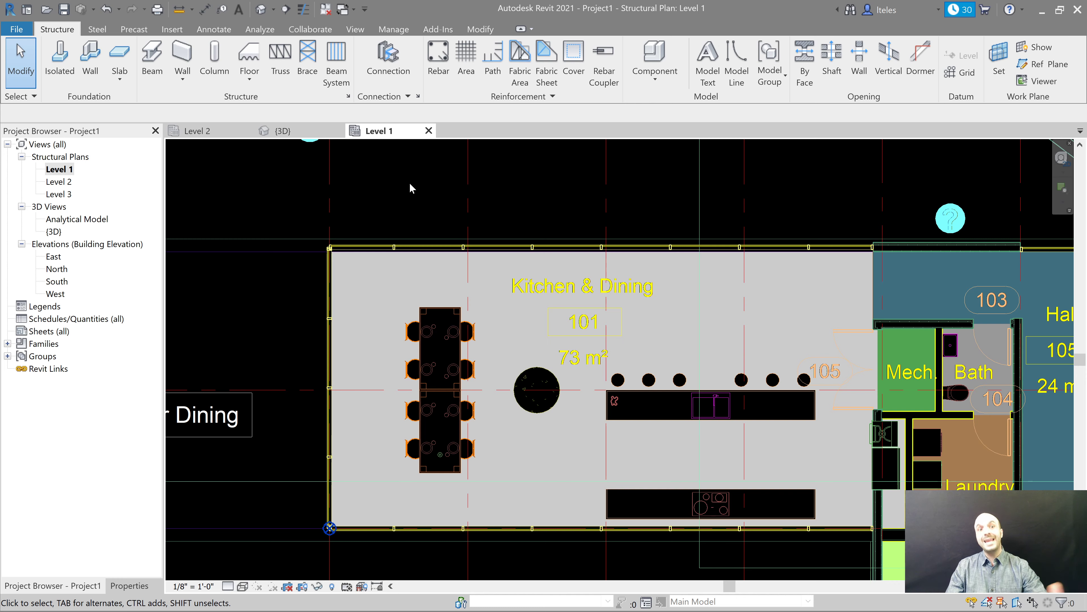
scroll(410, 185, "down", 3)
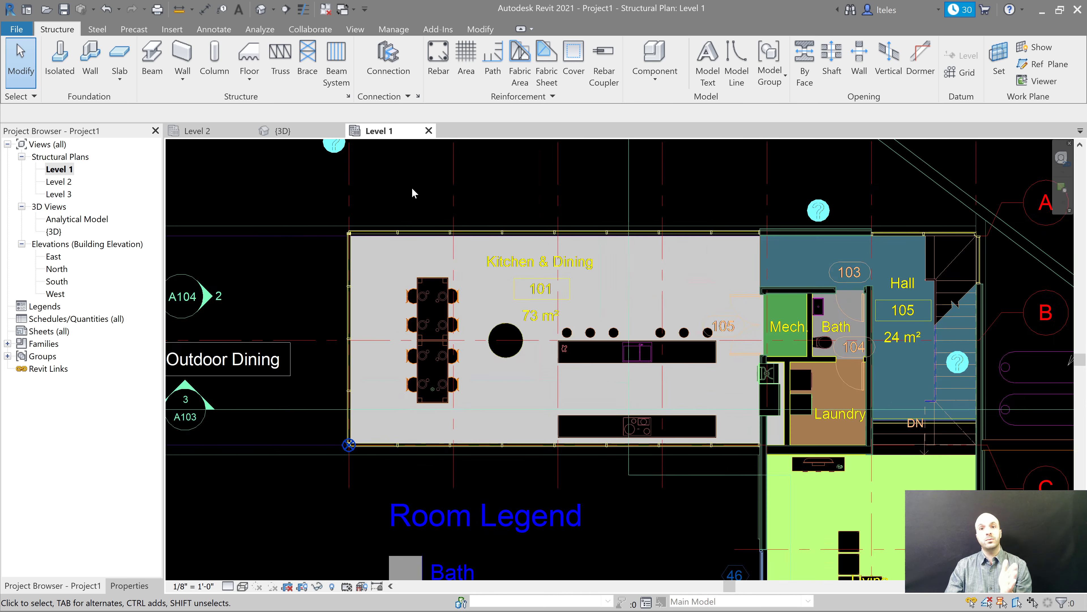
middle_click_drag(422, 195, 562, 323)
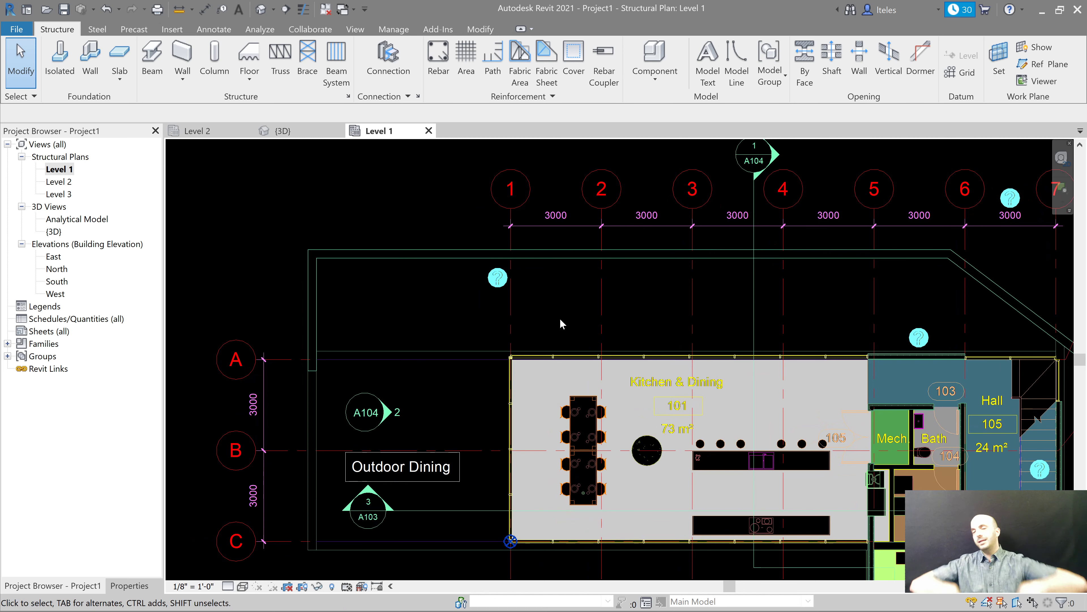
key("z")
key("a")
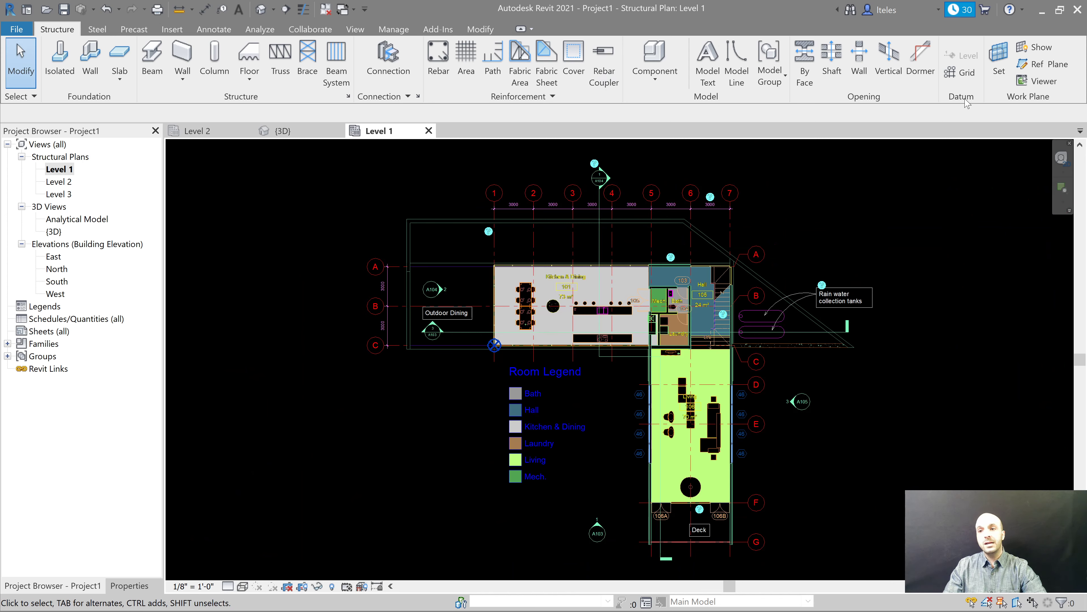
- Create a grid from the imported drawing's grid line 1 using the Grid command's Pick Lines option
left_click(960, 72)
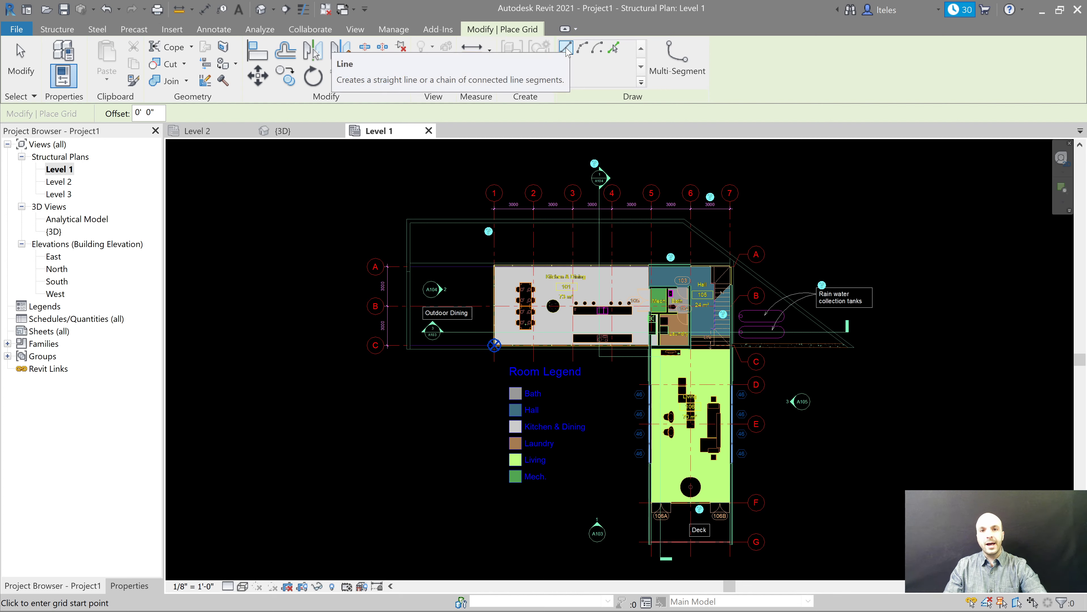
left_click(238, 194)
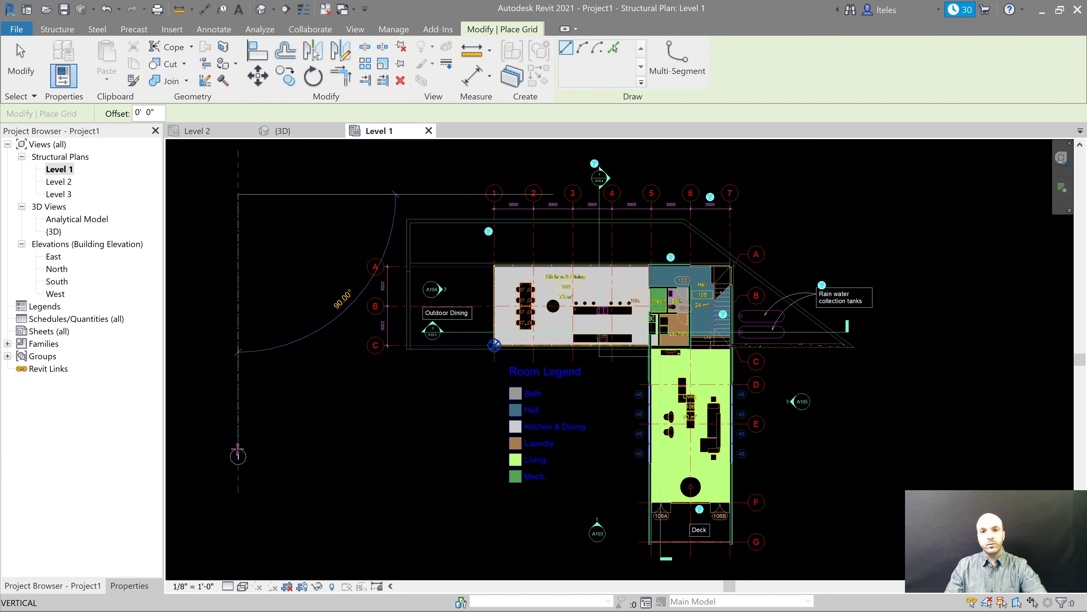
key("Escape")
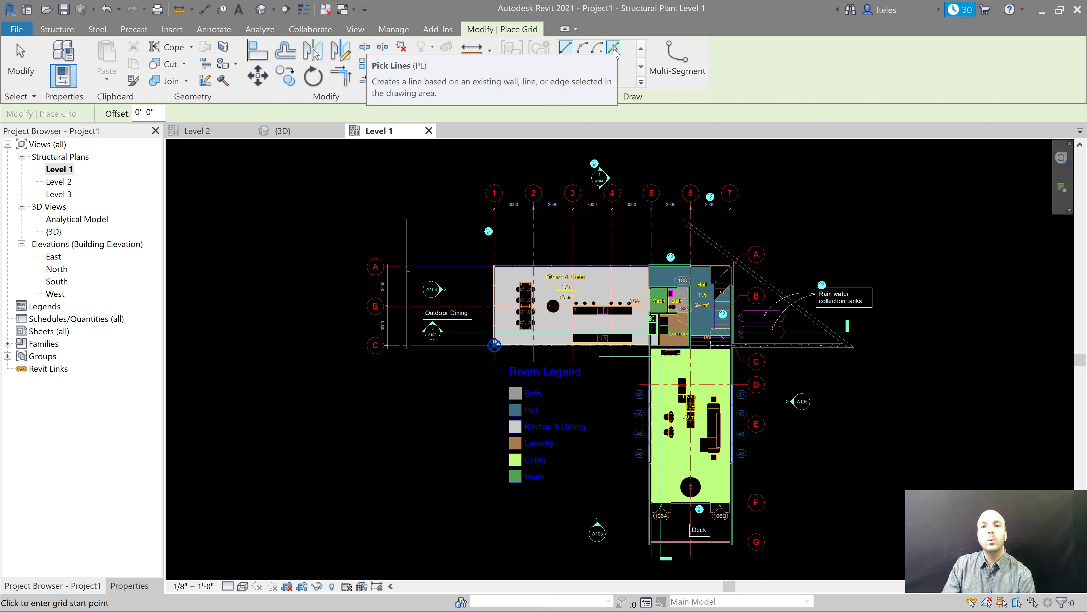
left_click(614, 48)
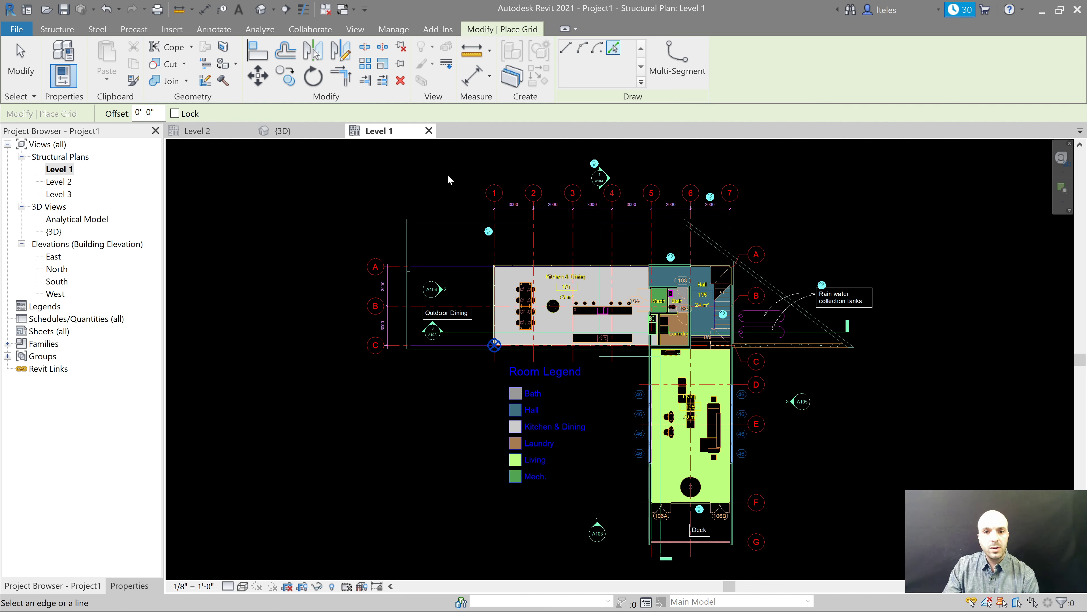
scroll(463, 195, "up", 2)
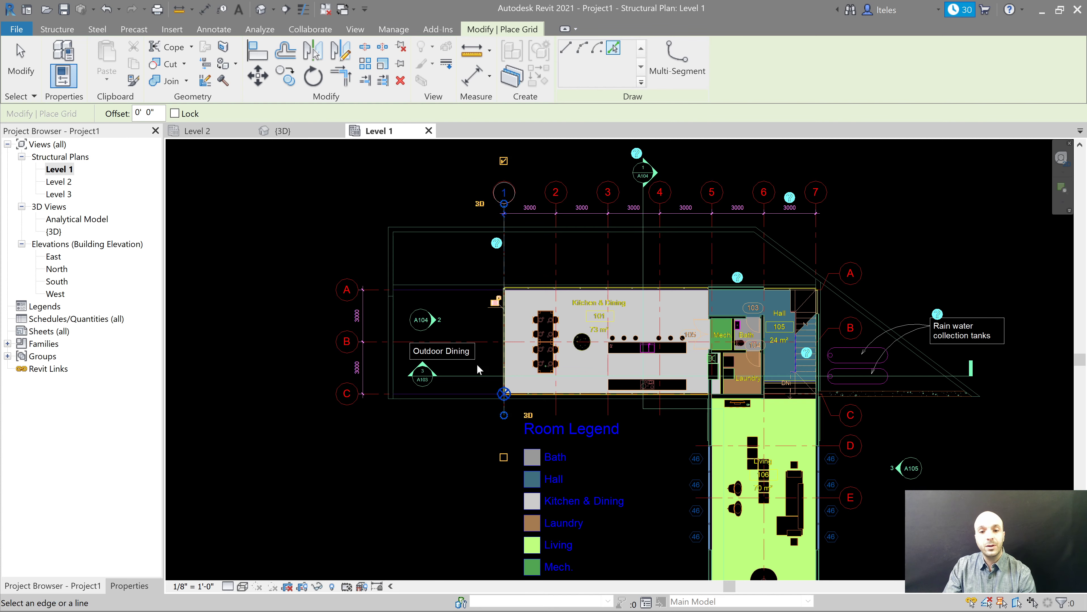
left_click(505, 205)
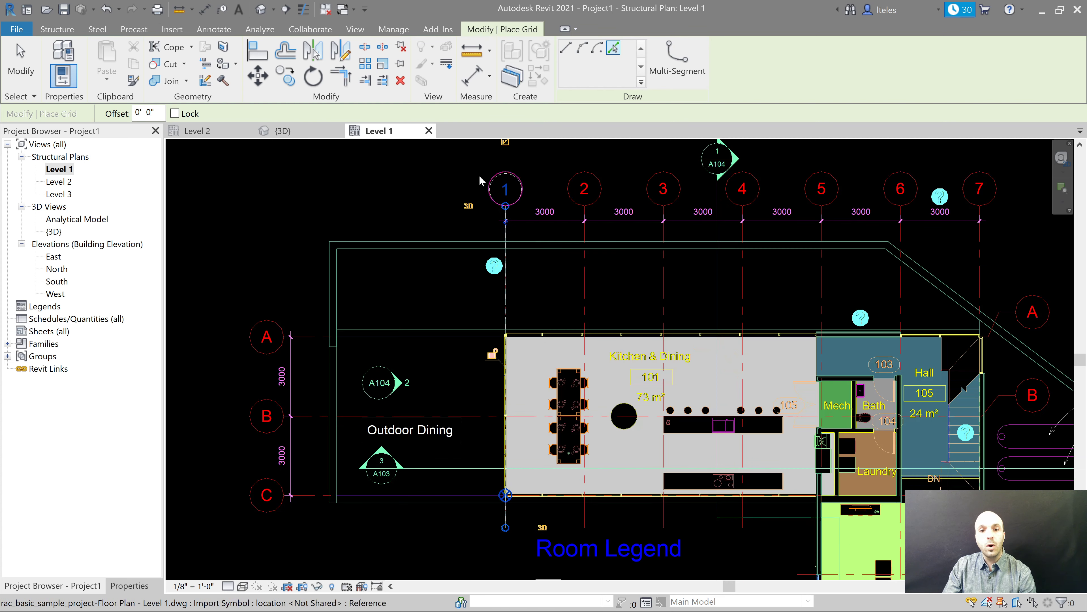
- Extend the upper end of the new grid 1 so its bubble sits above the imported bubble
scroll(554, 197, "up", 3)
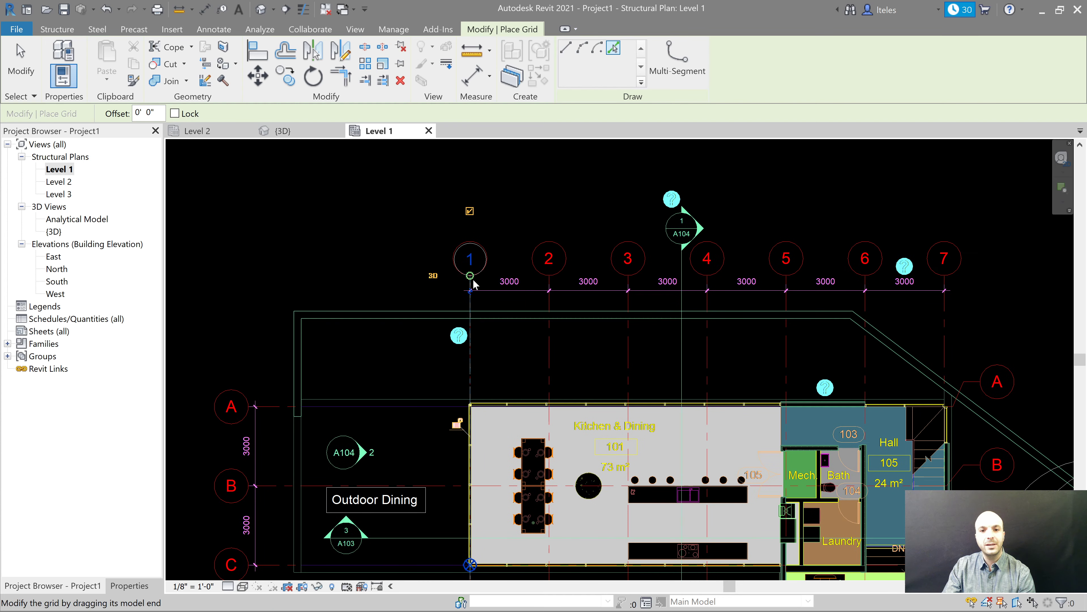
left_click_drag(470, 275, 470, 229)
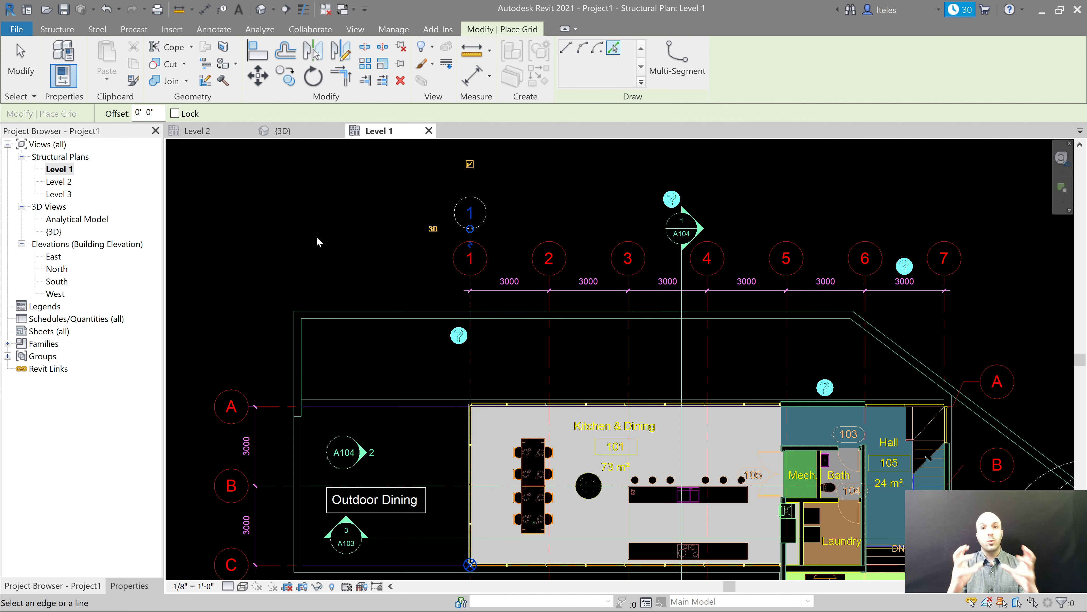
scroll(318, 228, "down", 1)
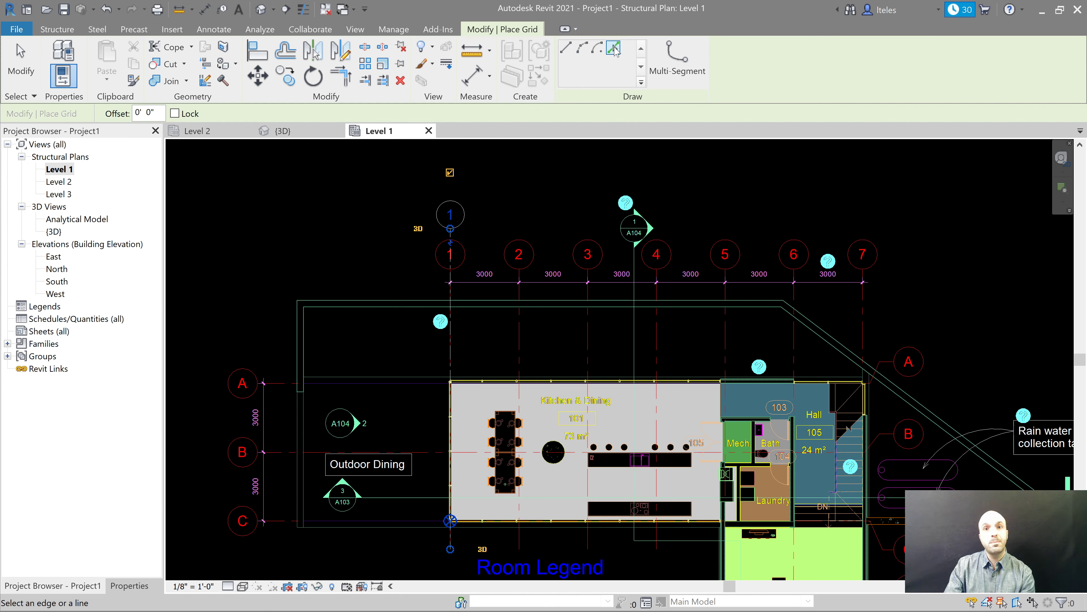
- Create grids 2 through 7 by picking the imported drawing's corresponding vertical grid lines
left_click(520, 347)
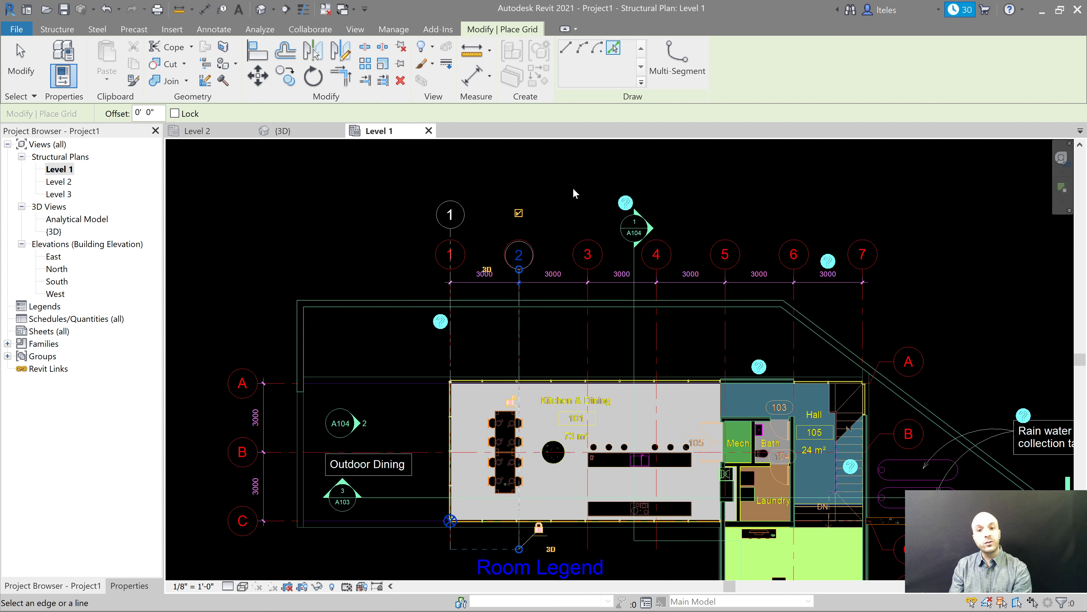
left_click(588, 349)
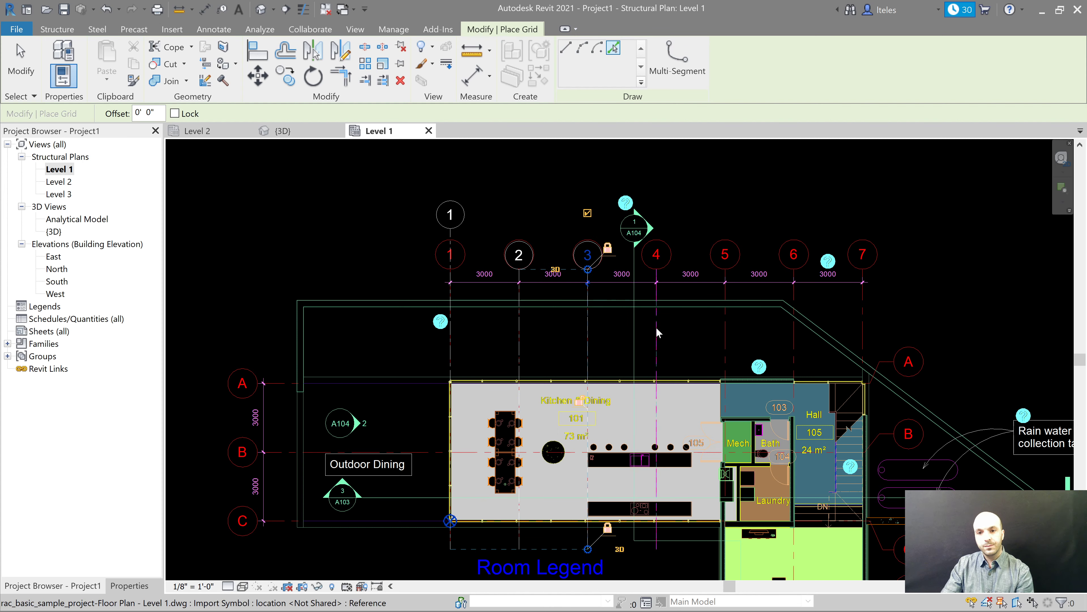
left_click(657, 329)
left_click(725, 329)
left_click(793, 334)
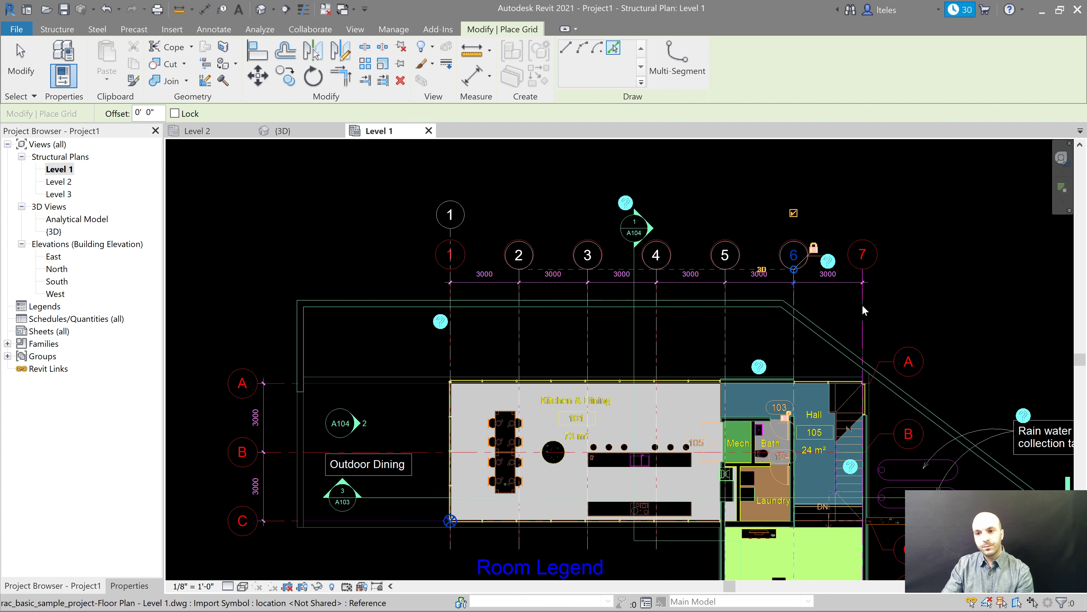
left_click(863, 310)
middle_click_drag(928, 308, 920, 307)
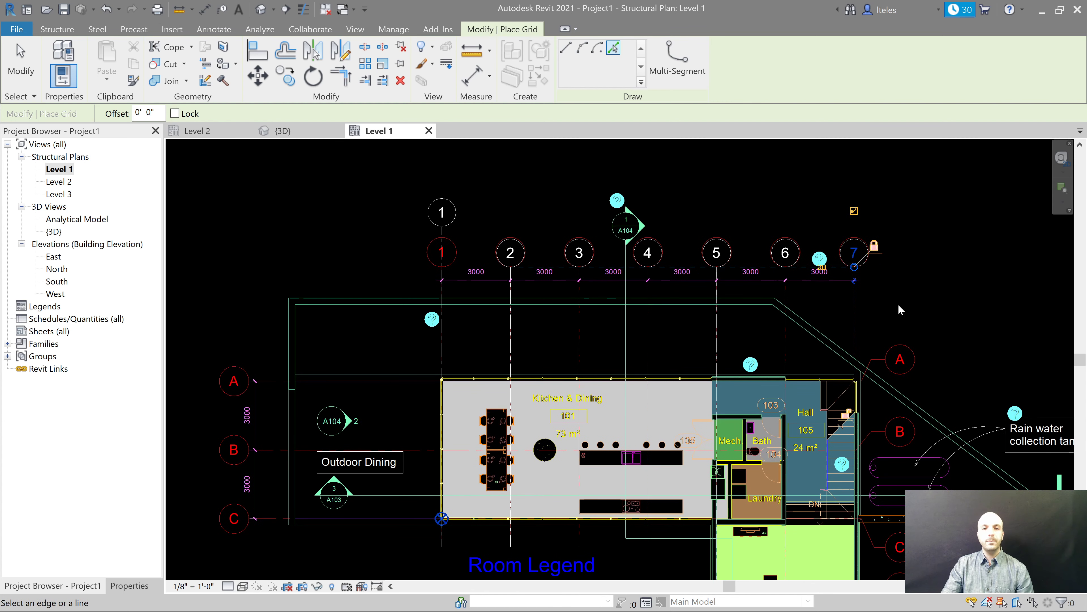
- Create horizontal grids from the imported grid lines A, B and C, renaming the first one A before picking the other two
middle_click_drag(439, 278, 421, 208)
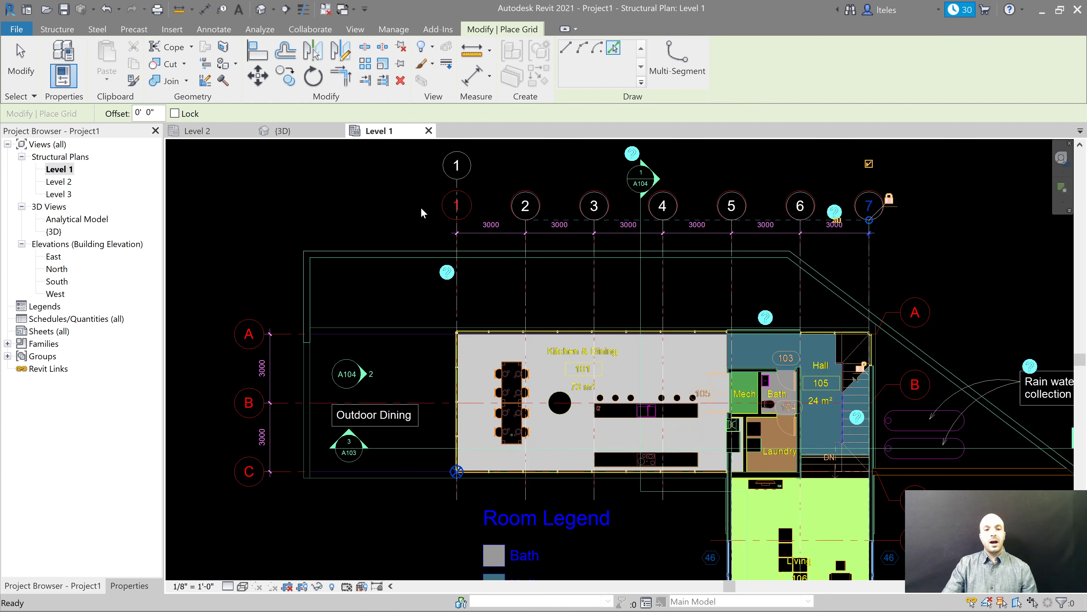
scroll(328, 225, "down", 1)
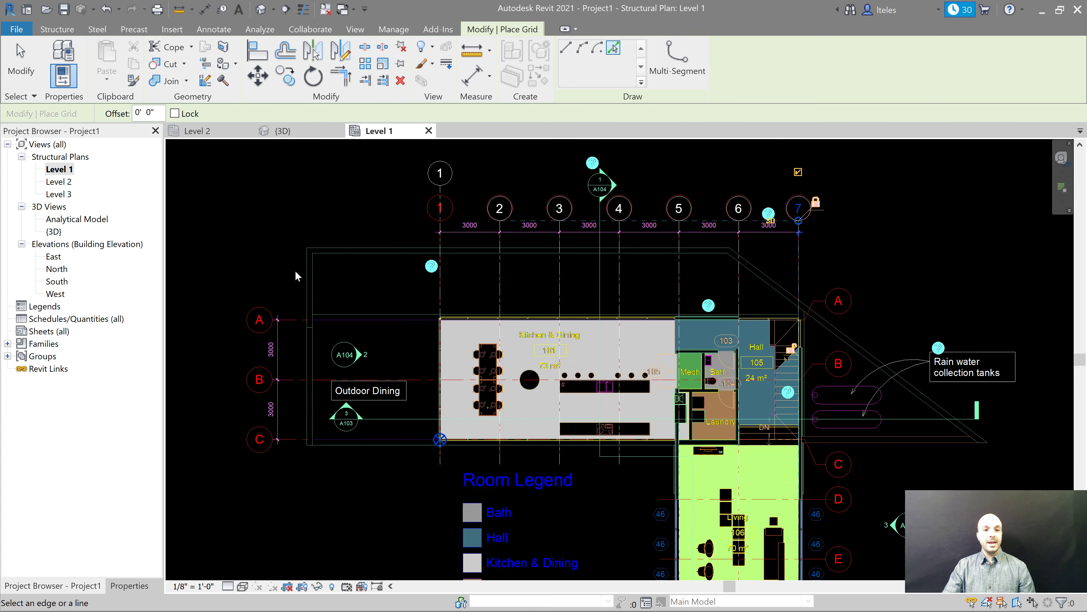
left_click(295, 320)
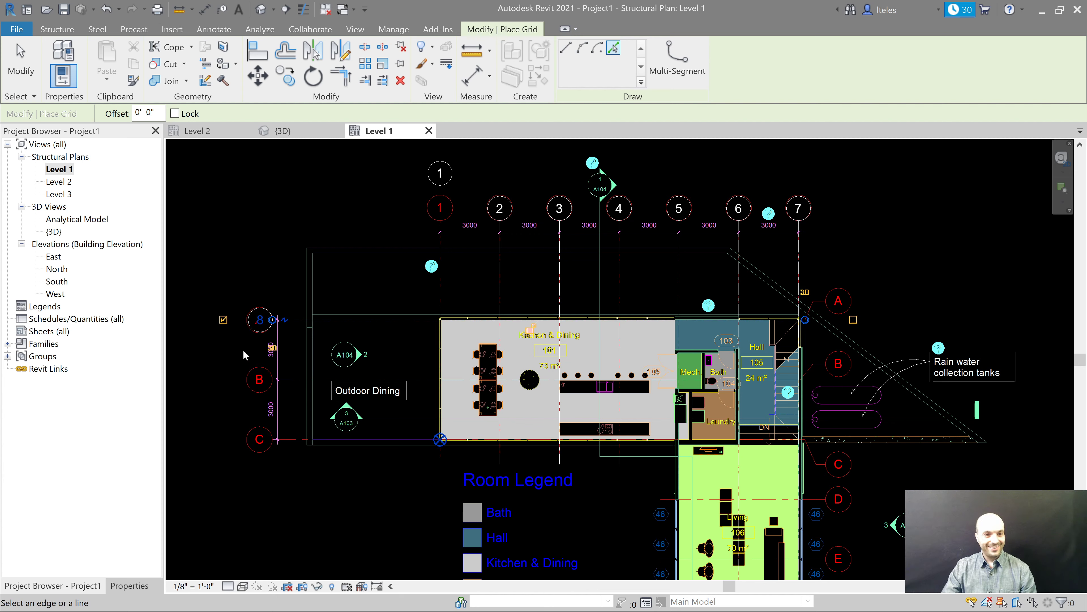
left_click(259, 319)
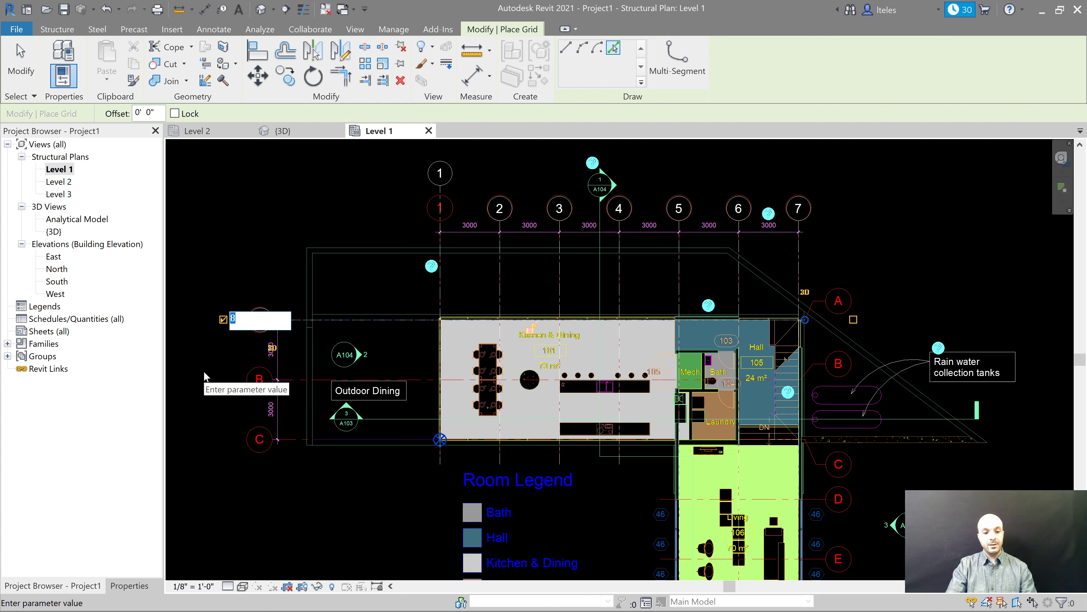
type("A")
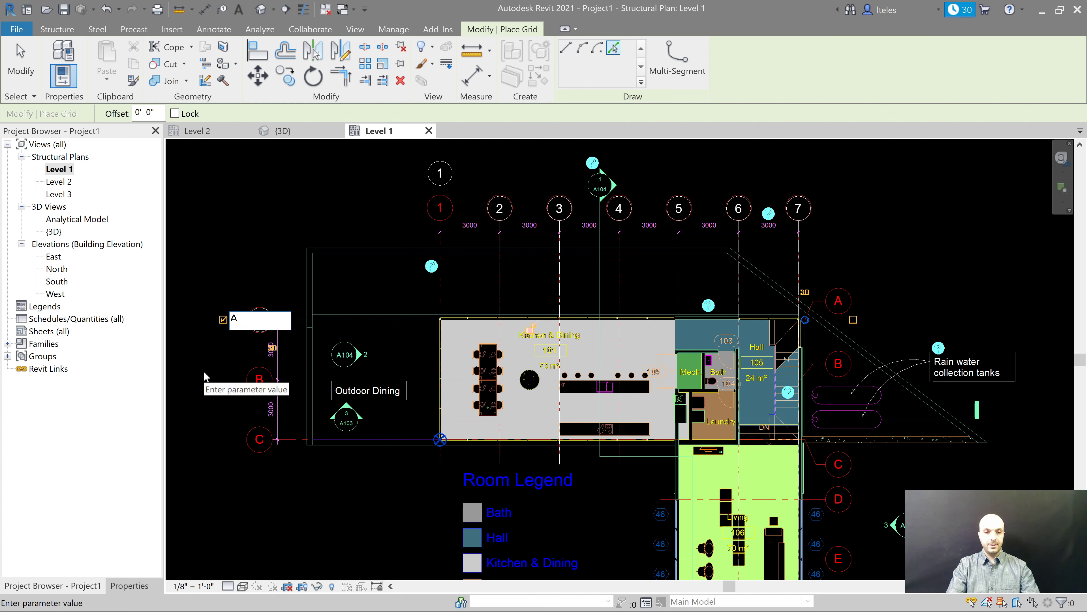
key("Return")
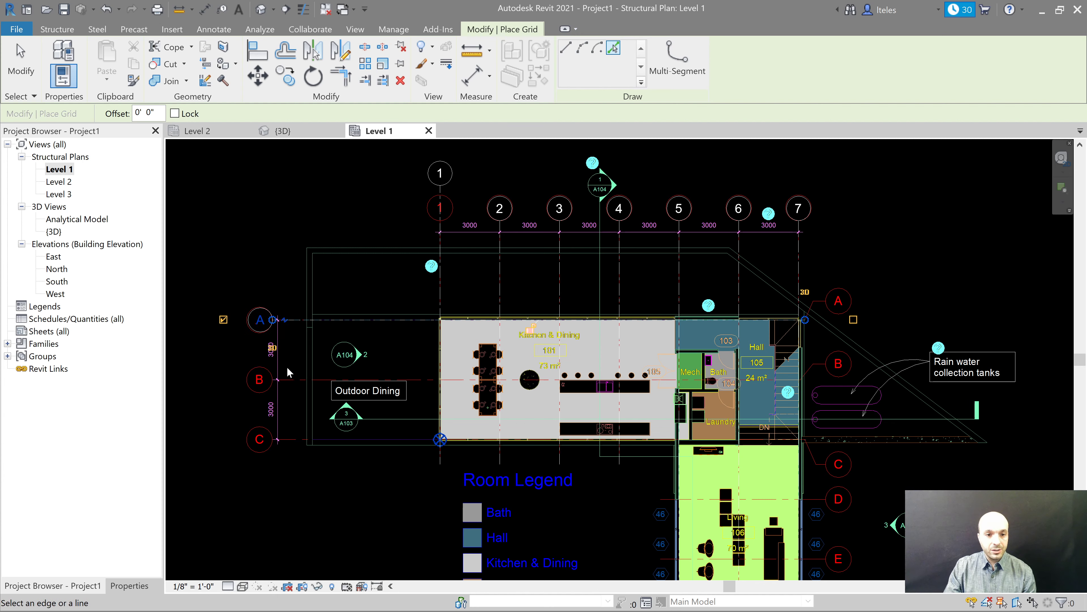
left_click(288, 386)
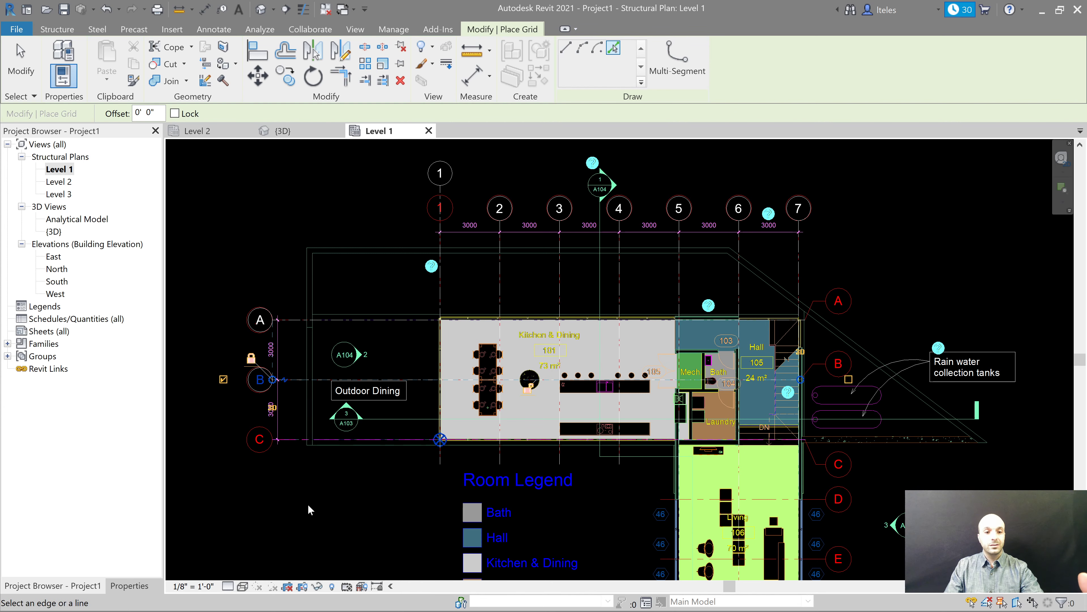
left_click(292, 440)
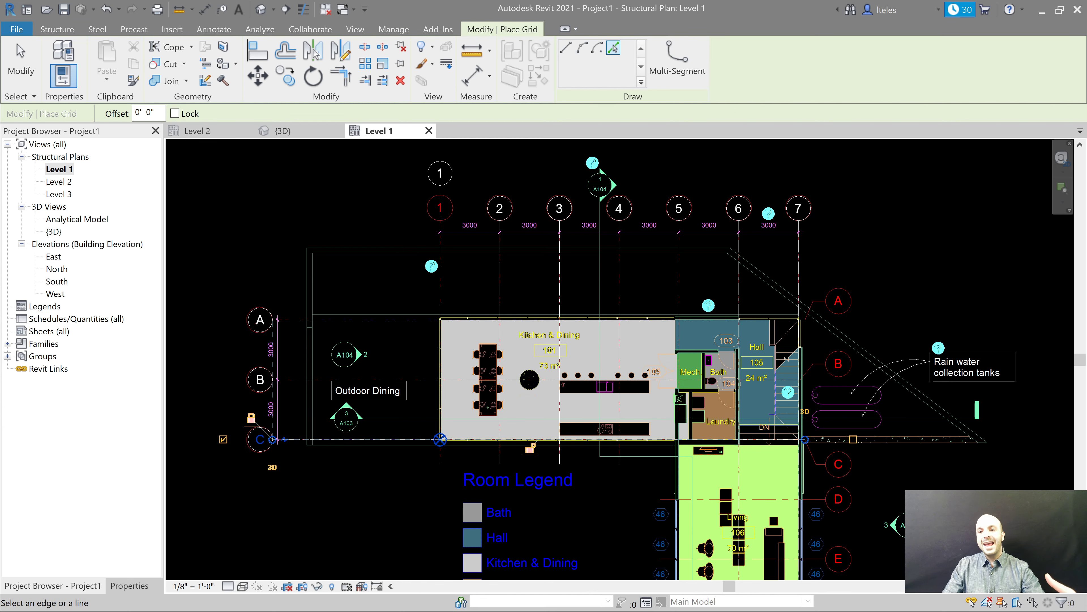
- Create grids D, E, F and G by picking the imported horizontal grid lines across the living room and deck, and end the Grid command
middle_click_drag(964, 505, 880, 430)
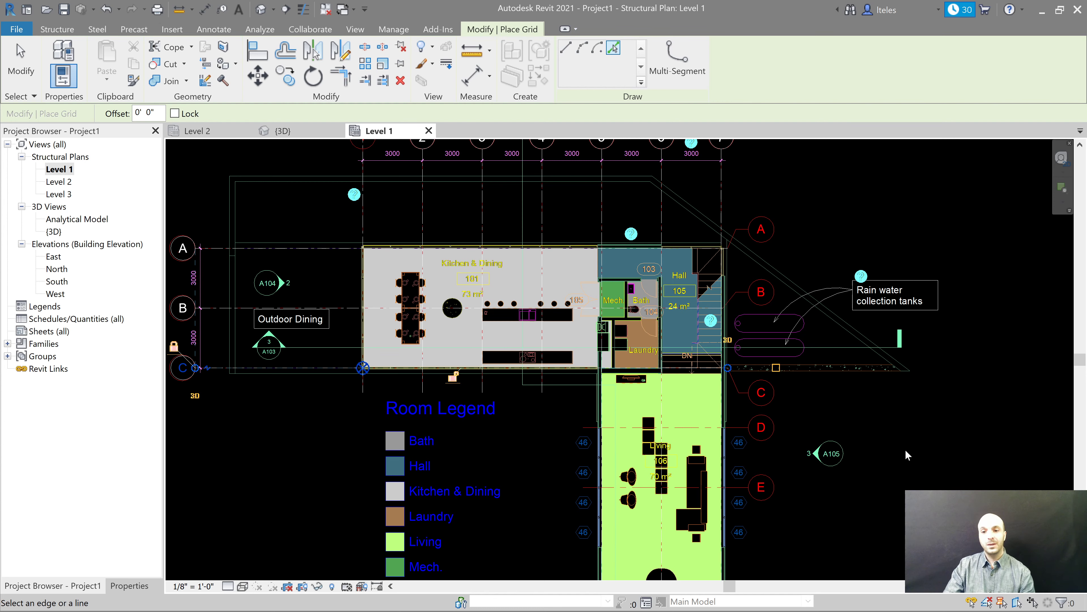
scroll(738, 407, "up", 1)
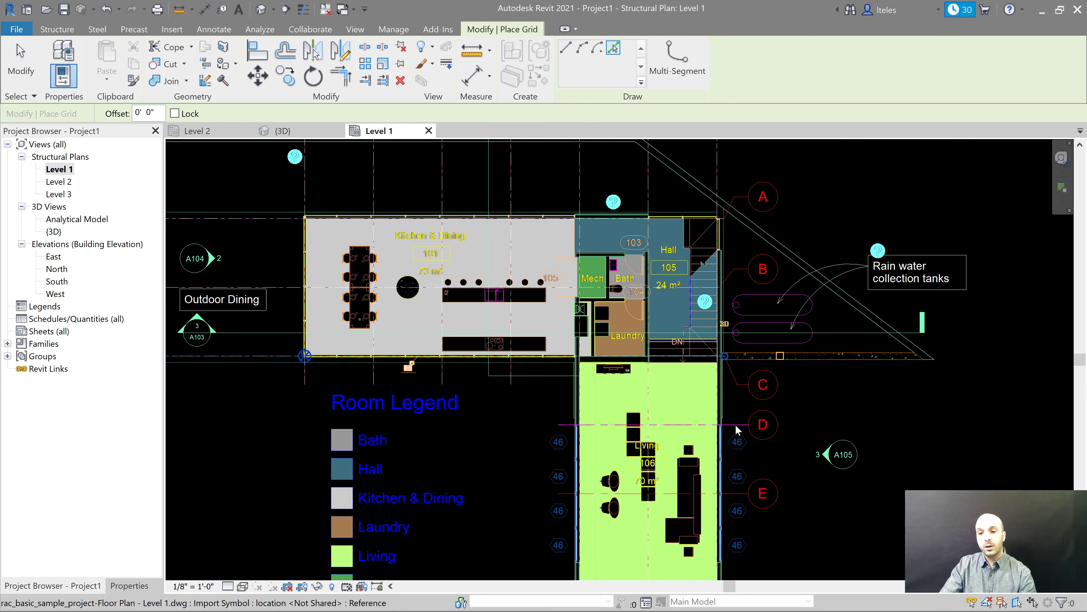
middle_click_drag(836, 446, 827, 322)
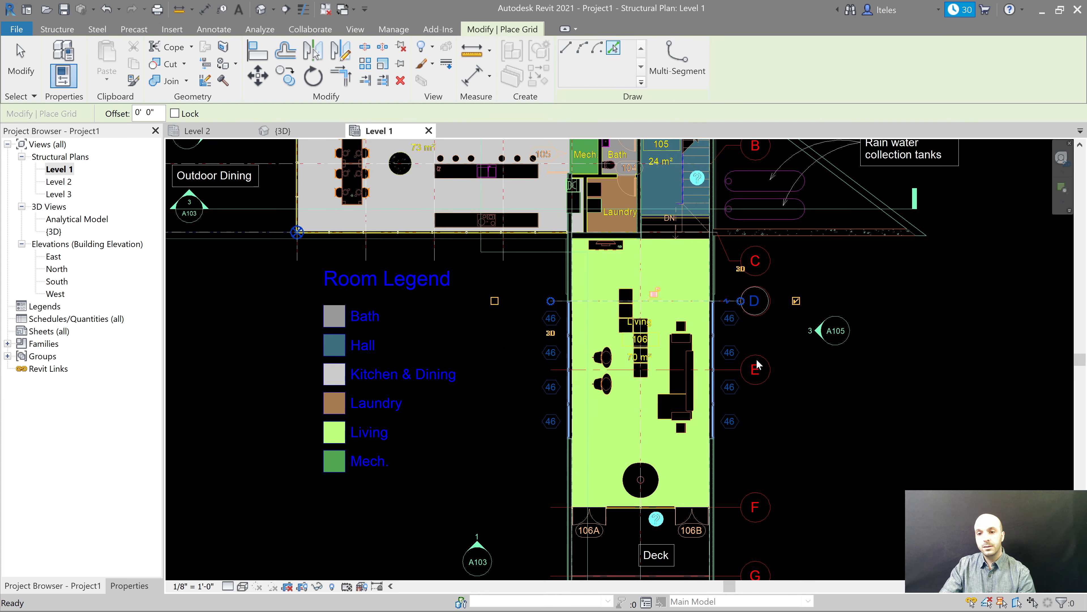
left_click(728, 369)
left_click(729, 507)
middle_click_drag(857, 528, 866, 398)
scroll(784, 482, "up", 1)
left_click(715, 454)
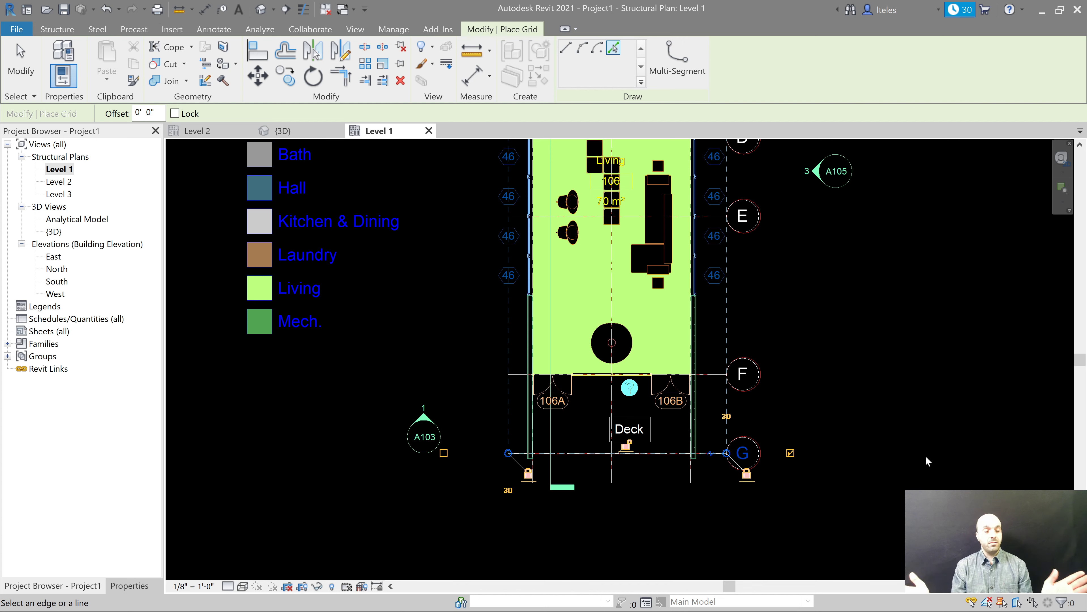
key("Escape")
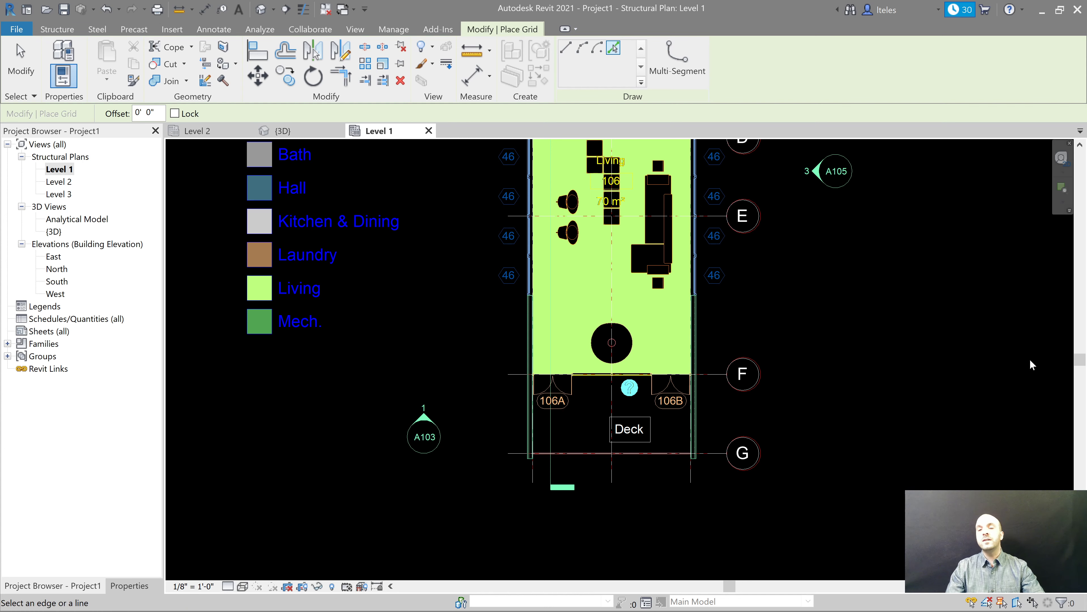
key("Escape")
key("Escape")
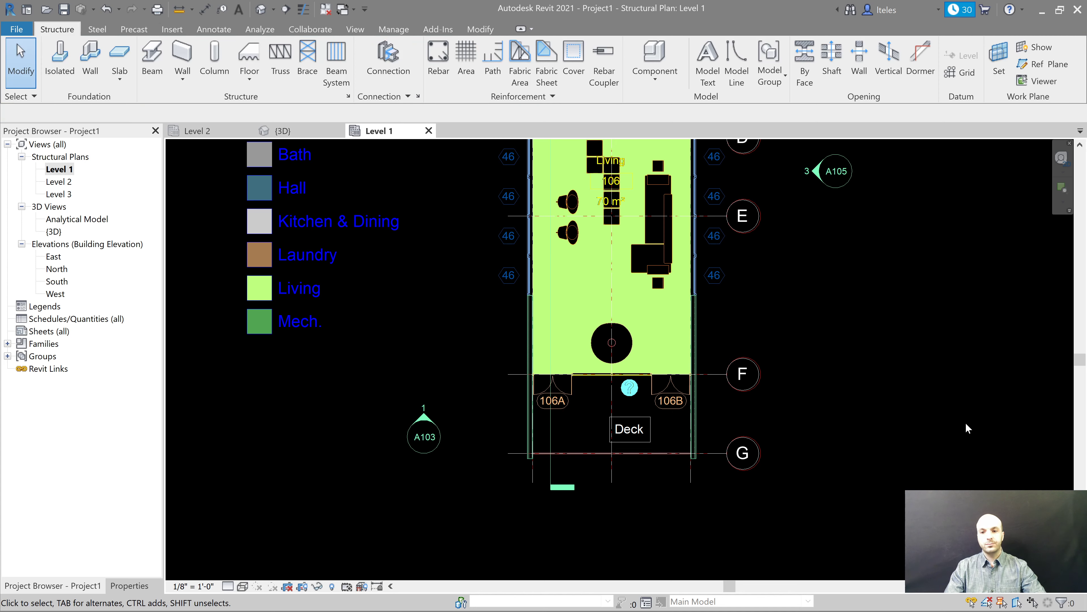
- Open the Level 3 structural plan
middle_click(946, 431)
middle_click(946, 432)
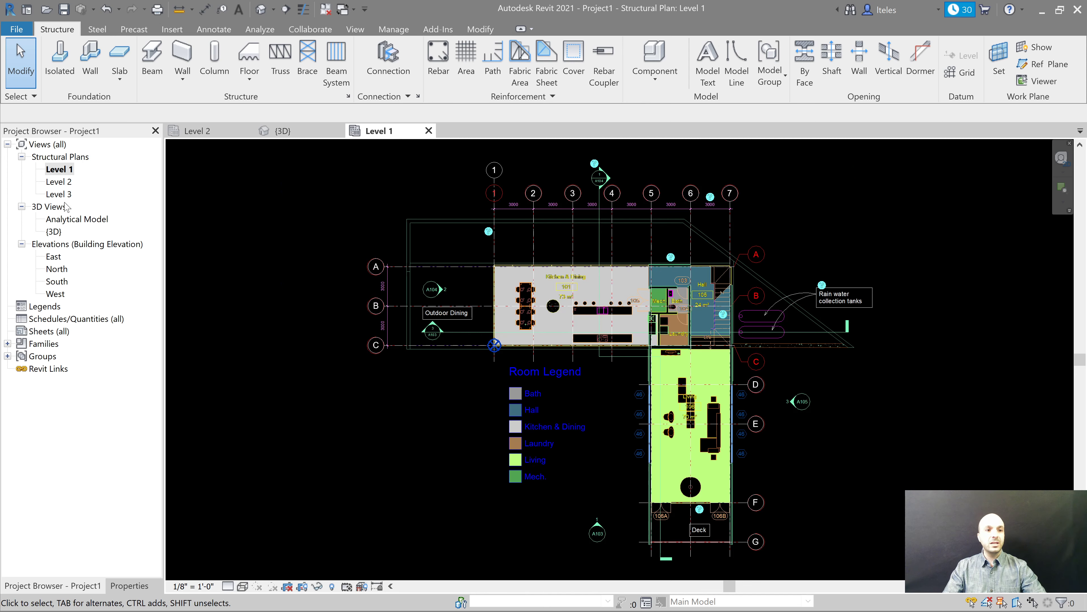
left_click(58, 194)
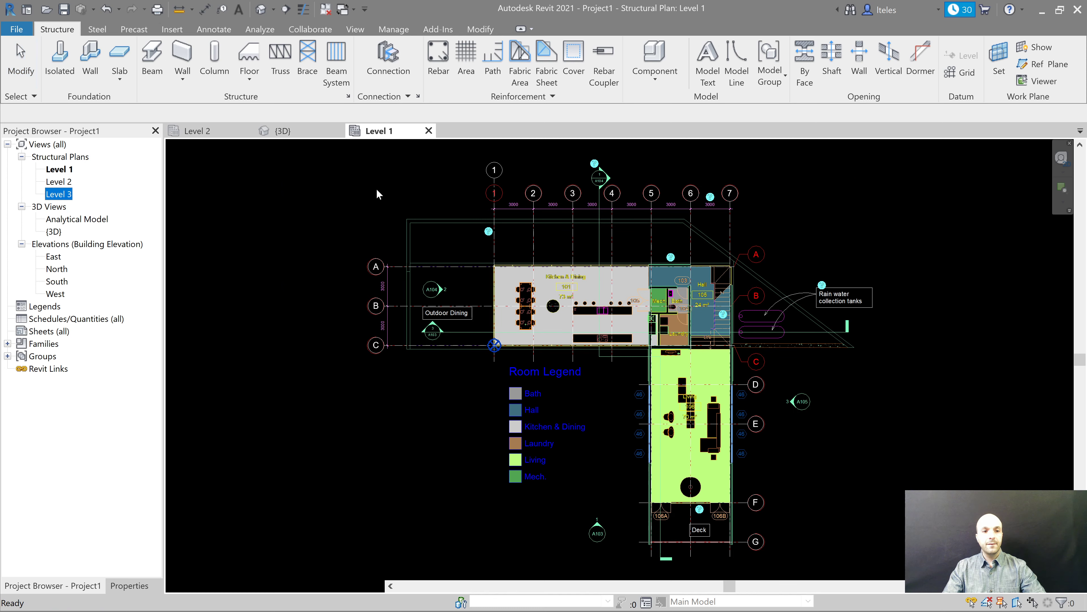